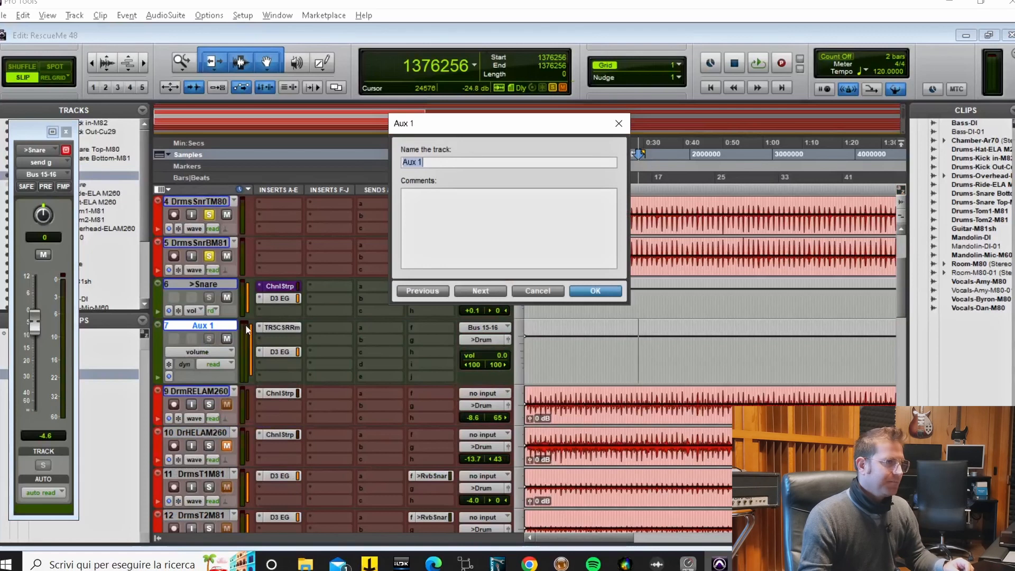
Open the Classik Room reverb on Aux 1, set its decay time to about 1.02 s and show the advanced time parameters
key(Return)
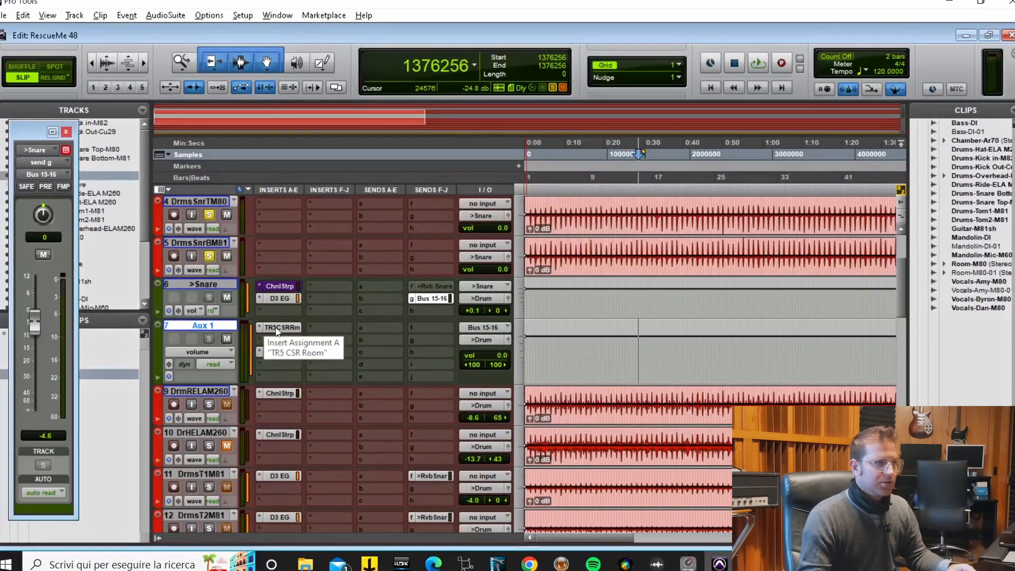
click(279, 328)
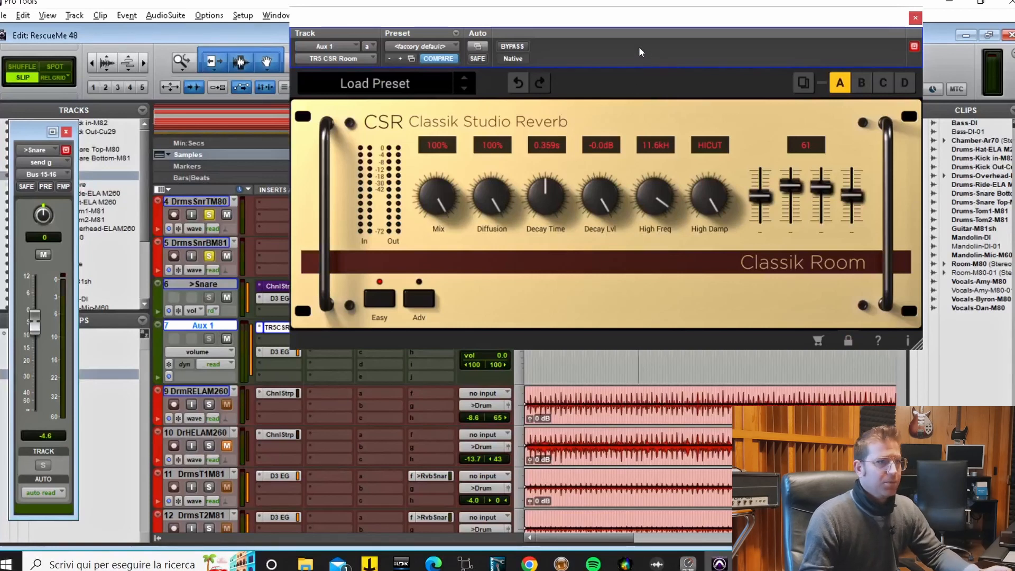
drag(659, 15, 635, 58)
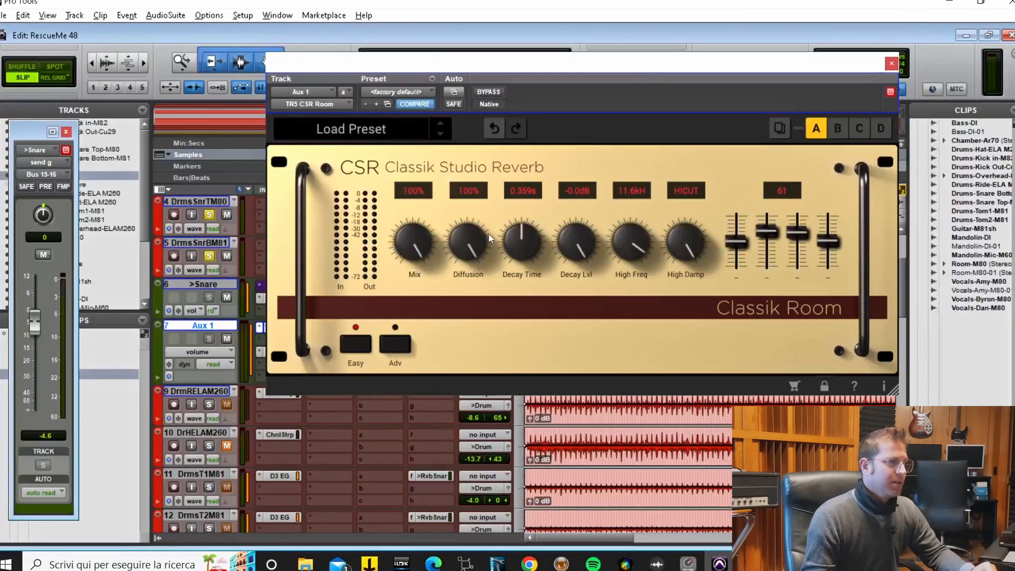
drag(524, 242, 524, 240)
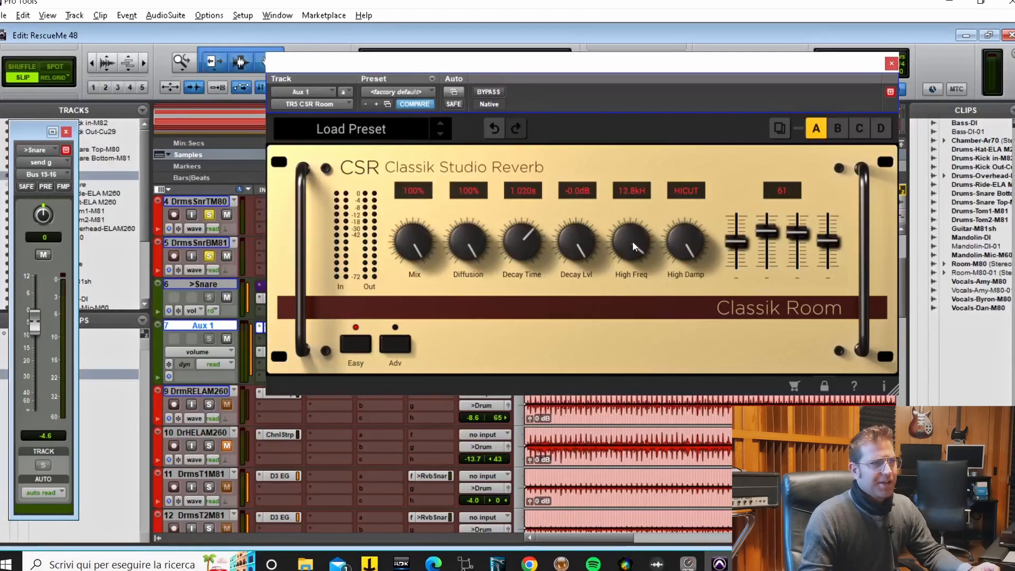
click(405, 349)
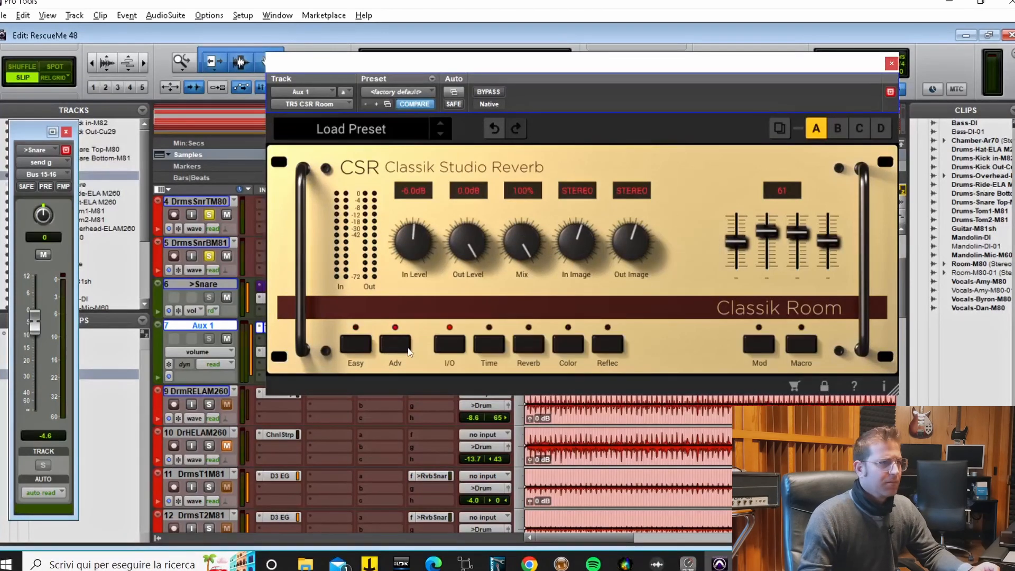
click(494, 344)
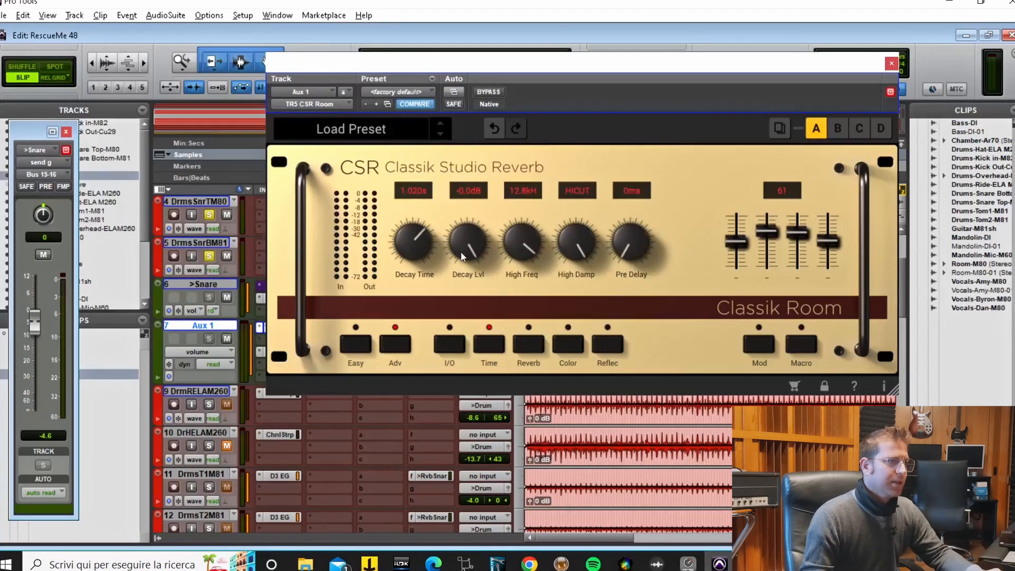
Open the expander/gate inserted on Aux 1 and bypass it
click(280, 351)
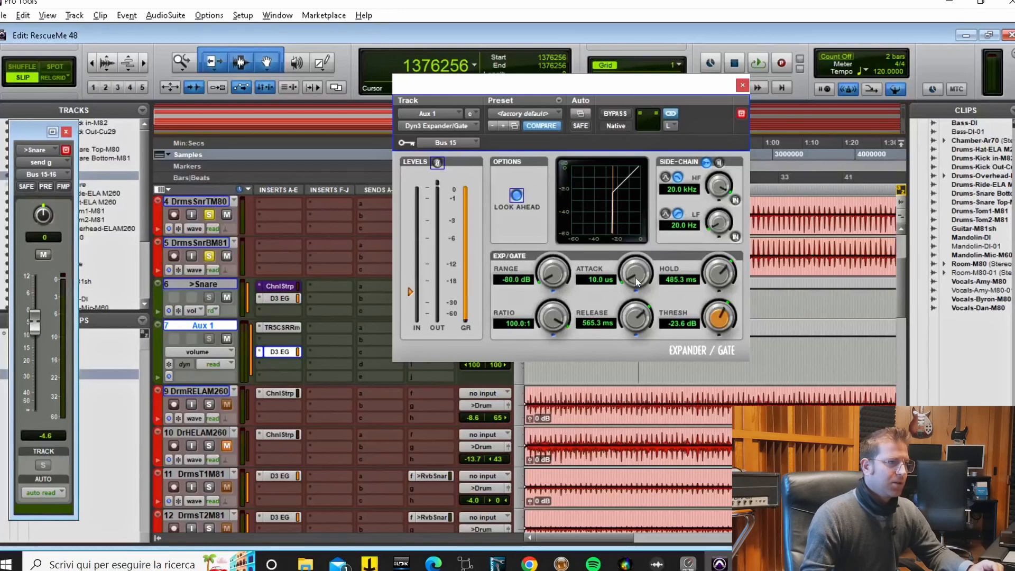
drag(555, 255, 572, 214)
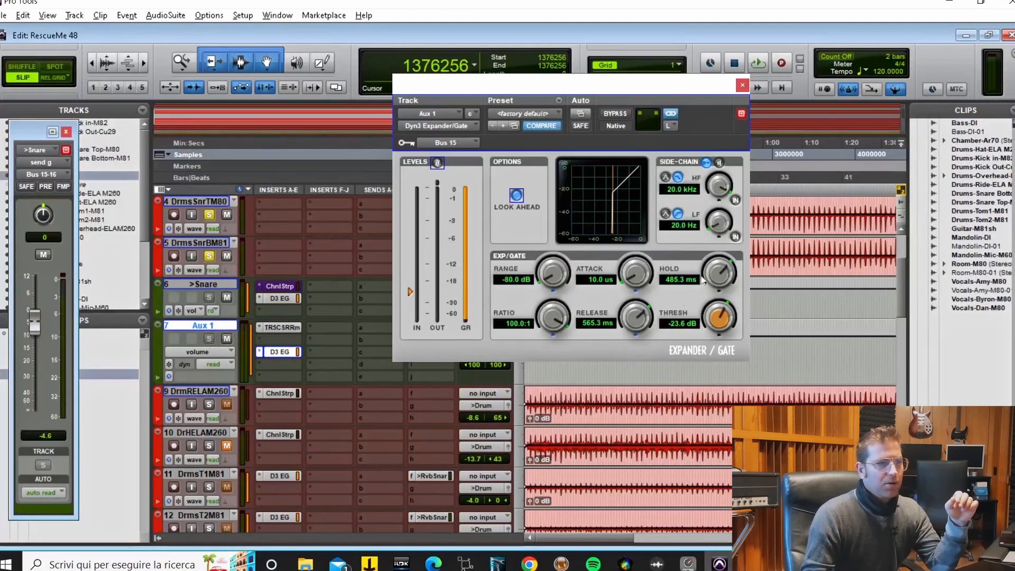
drag(644, 92, 778, 70)
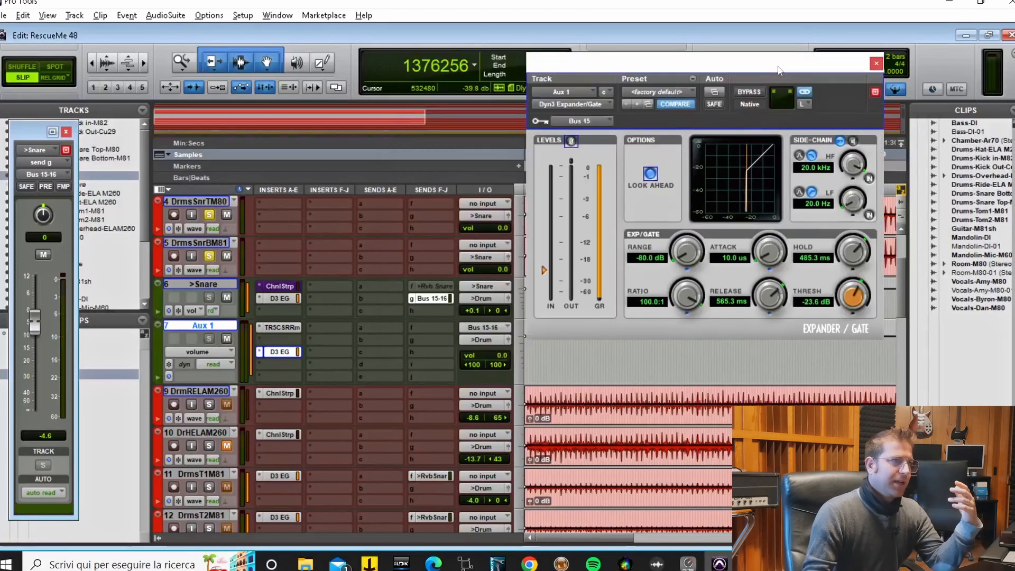
ctrl+click(279, 352)
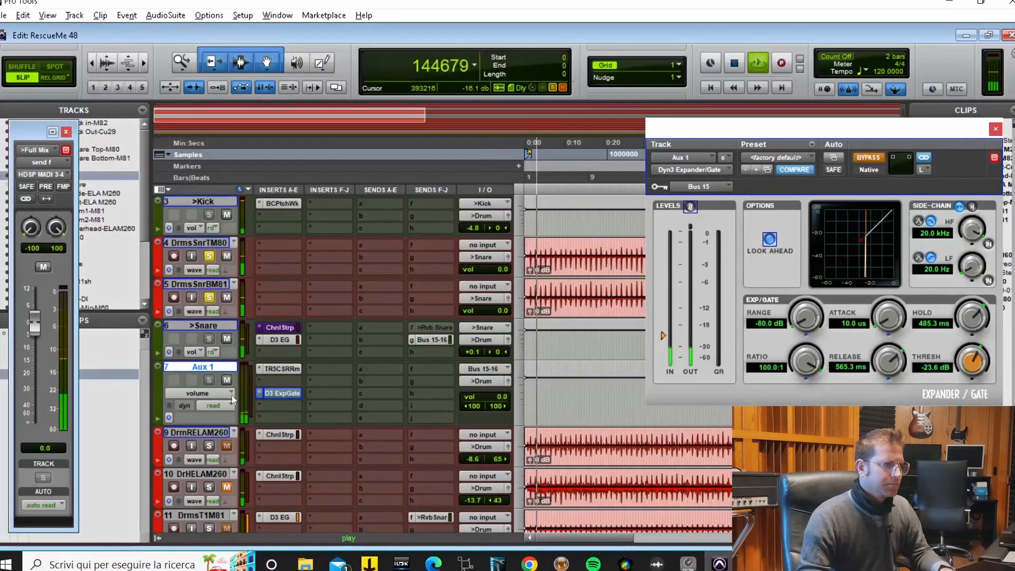
Raise the Aux 1 track volume to +0.5 dB, stop playback and set the >Snare track's Bus 15-16 send to 0.0 dB
drag(492, 396, 493, 392)
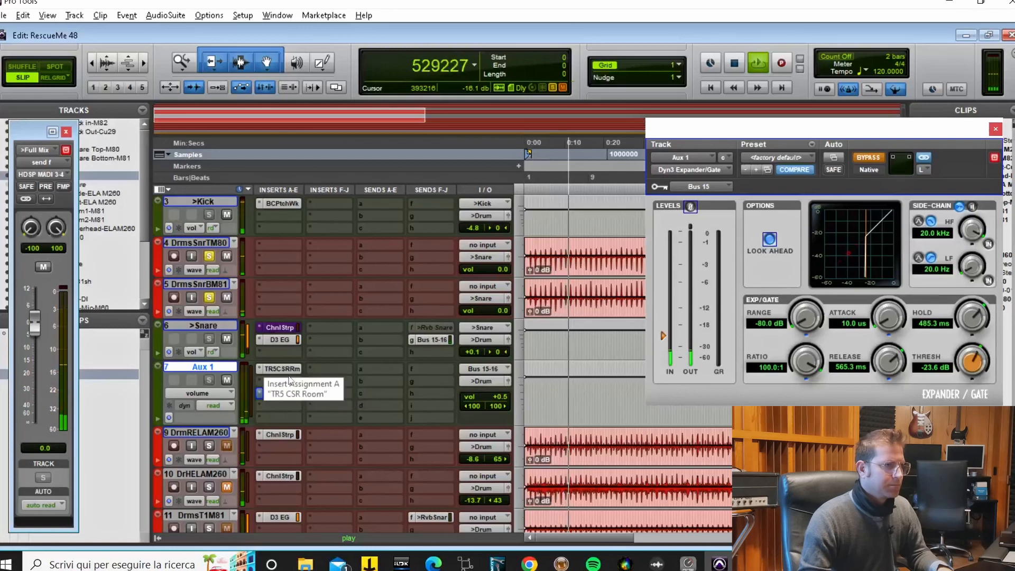
key(space)
click(431, 339)
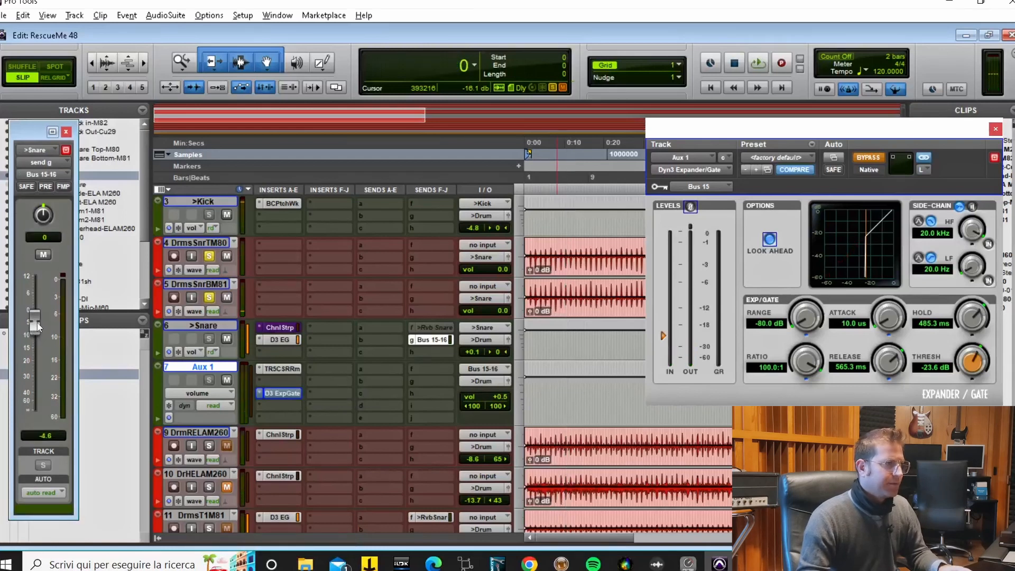
drag(37, 323, 33, 304)
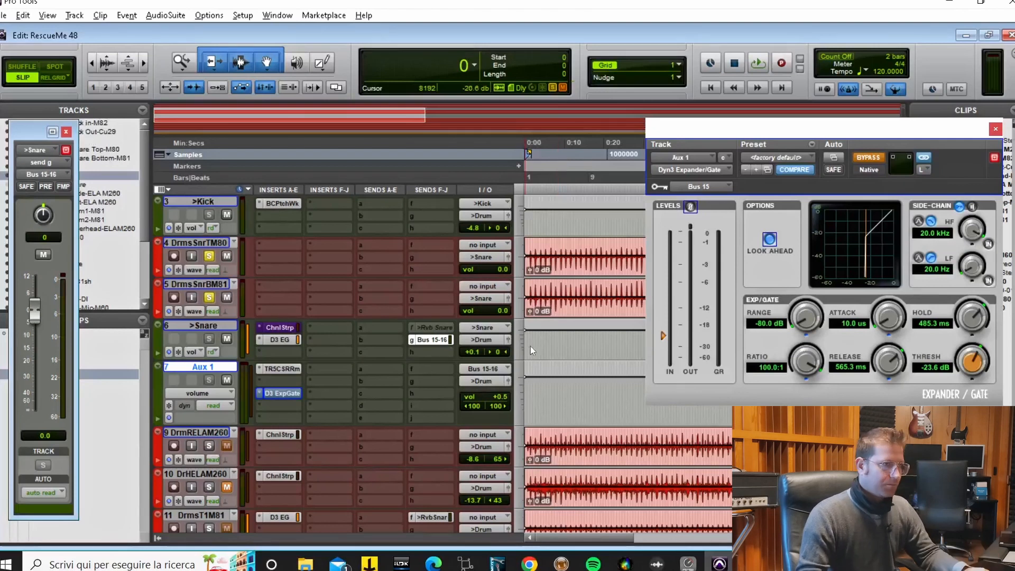
Take the Aux 1 gate out of bypass and check its key input bus against the >Snare track's Bus 15-16 send
drag(701, 130, 665, 147)
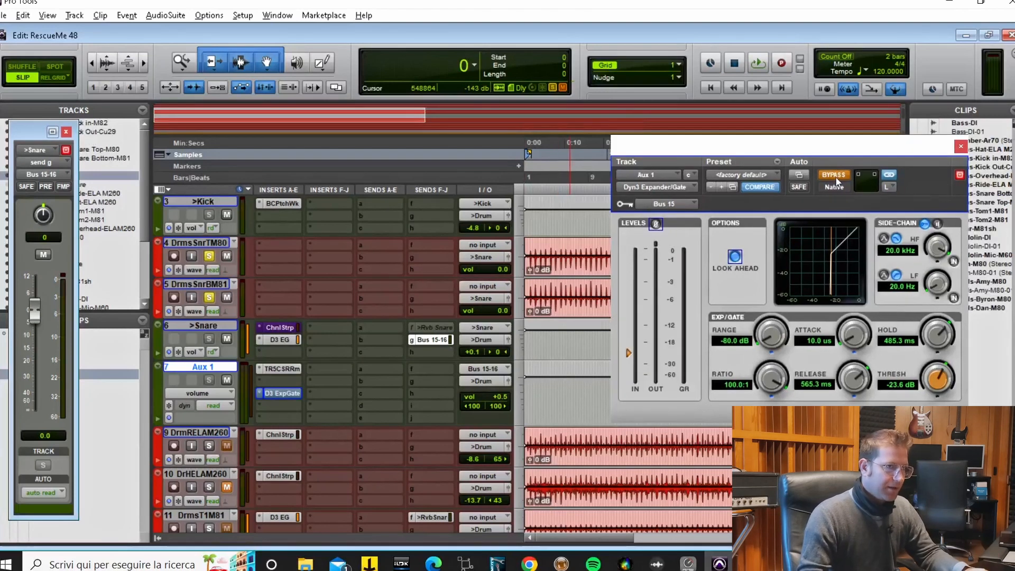
click(835, 178)
click(665, 206)
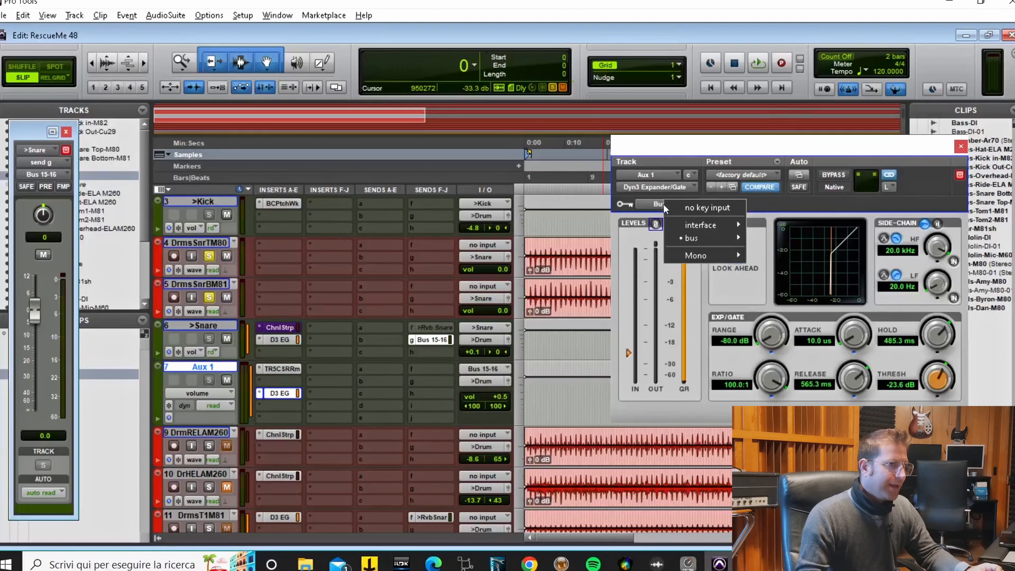
click(226, 326)
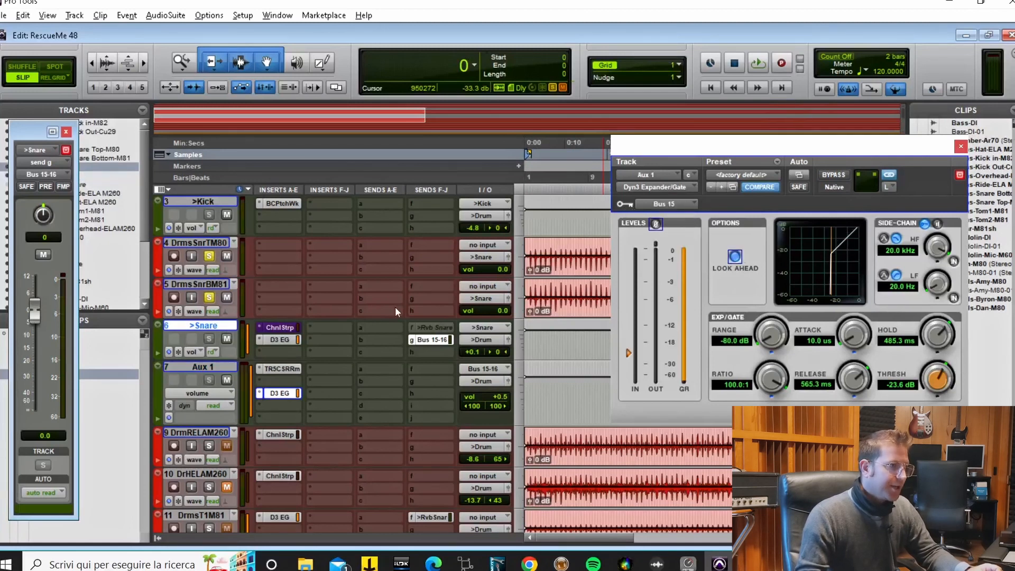
click(667, 206)
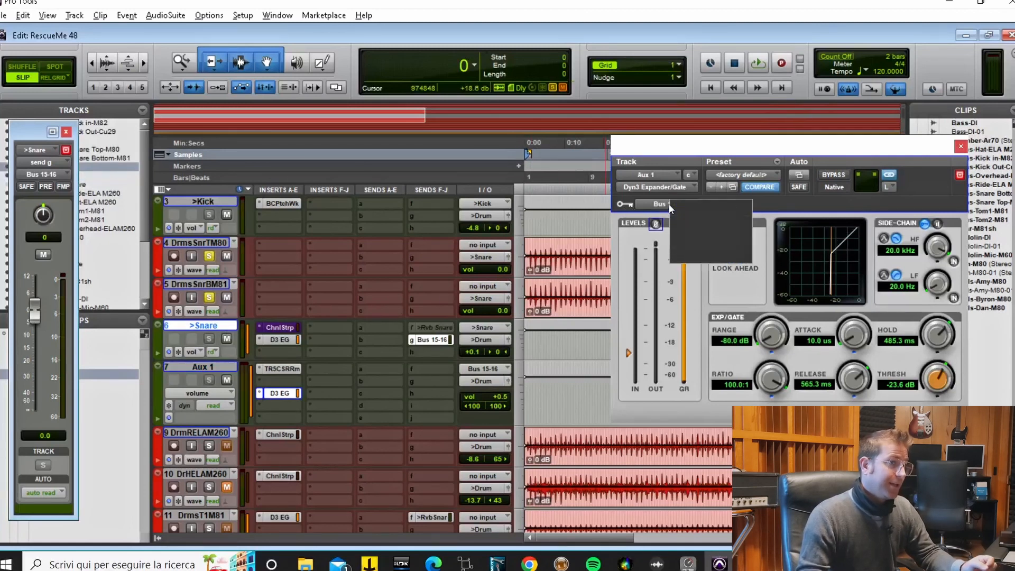
mouse_move(713, 237)
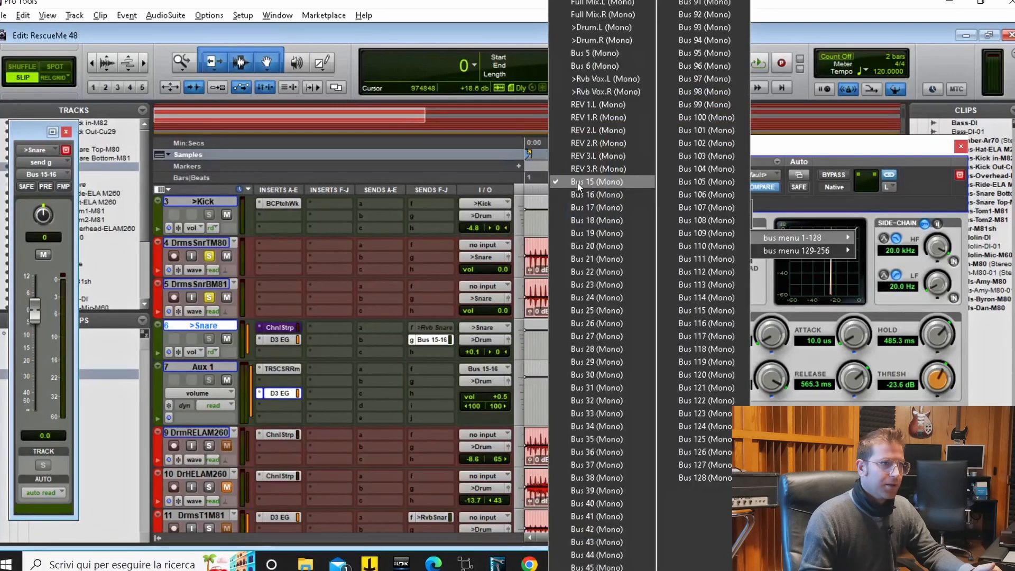
click(440, 341)
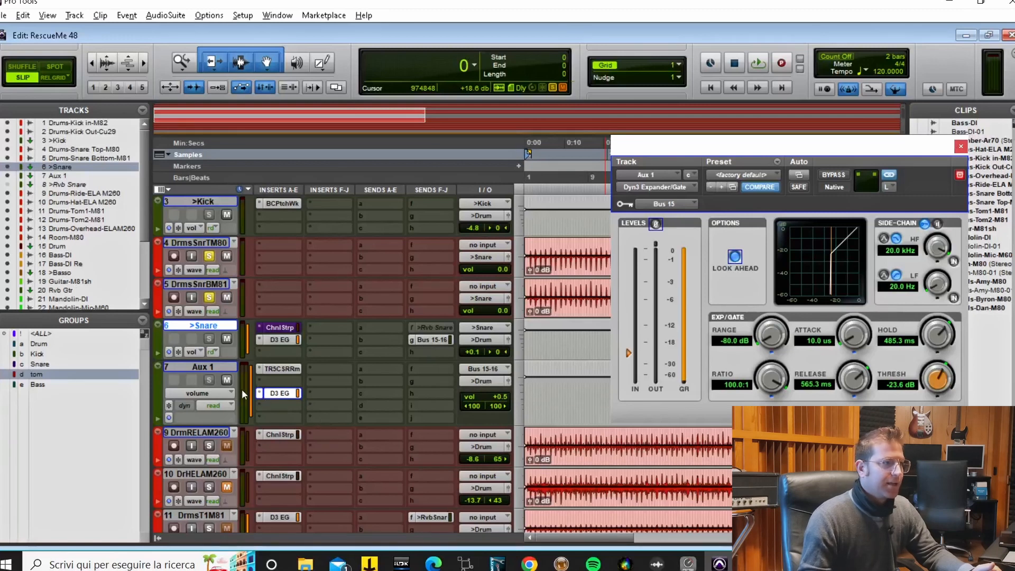
Rename the Aux 1 track as Reverb
double_click(217, 365)
text(Rev)
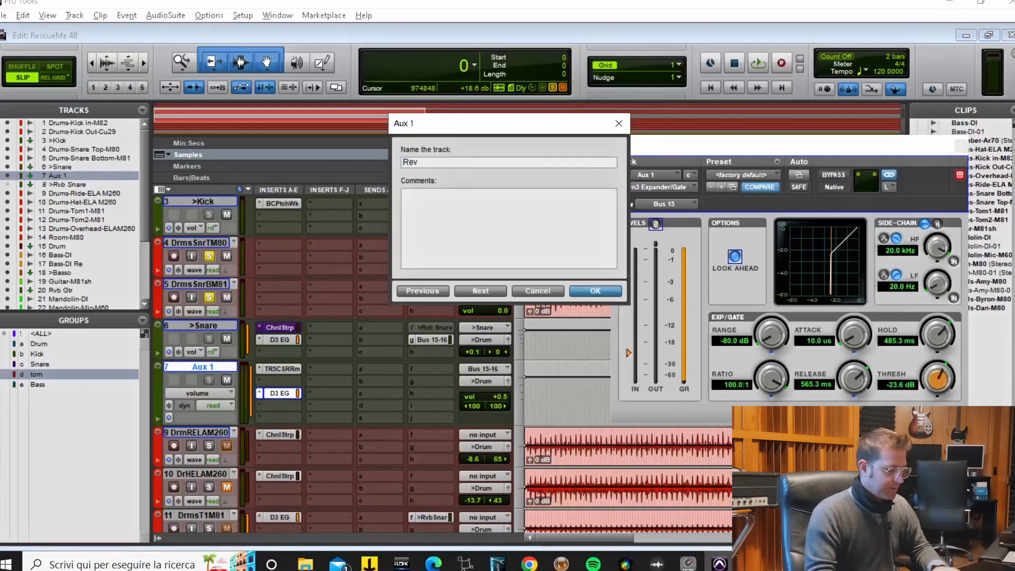
text(erb)
key(Return)
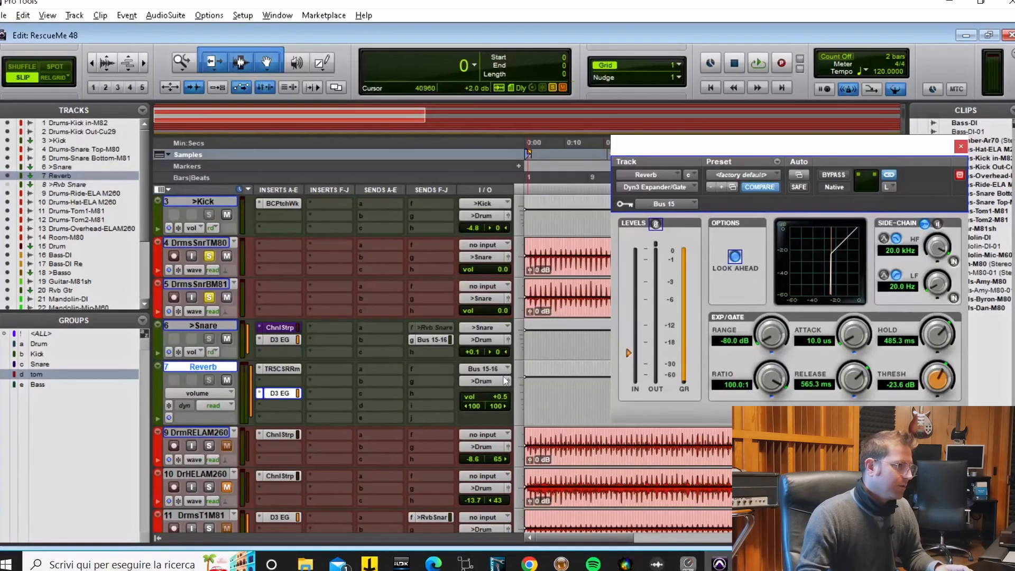
Select Bus 15 (Mono) as the key input of the Reverb track's gate
click(675, 206)
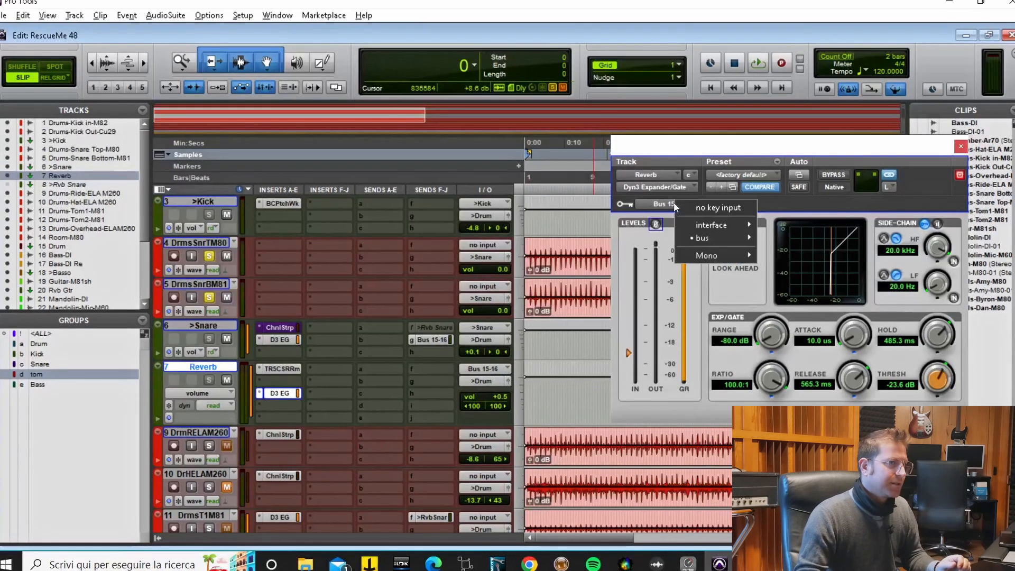
mouse_move(706, 236)
mouse_move(795, 242)
click(613, 183)
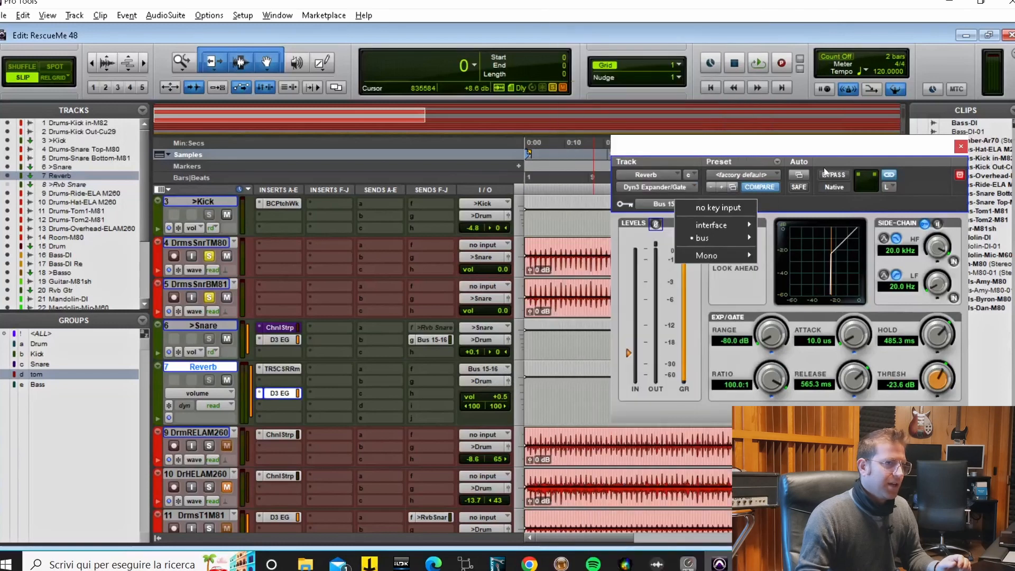
Try a softer gate with a range of -13.4 dB, a ratio of 3.8:1 and an attack of 84.9 ms
drag(854, 344, 868, 247)
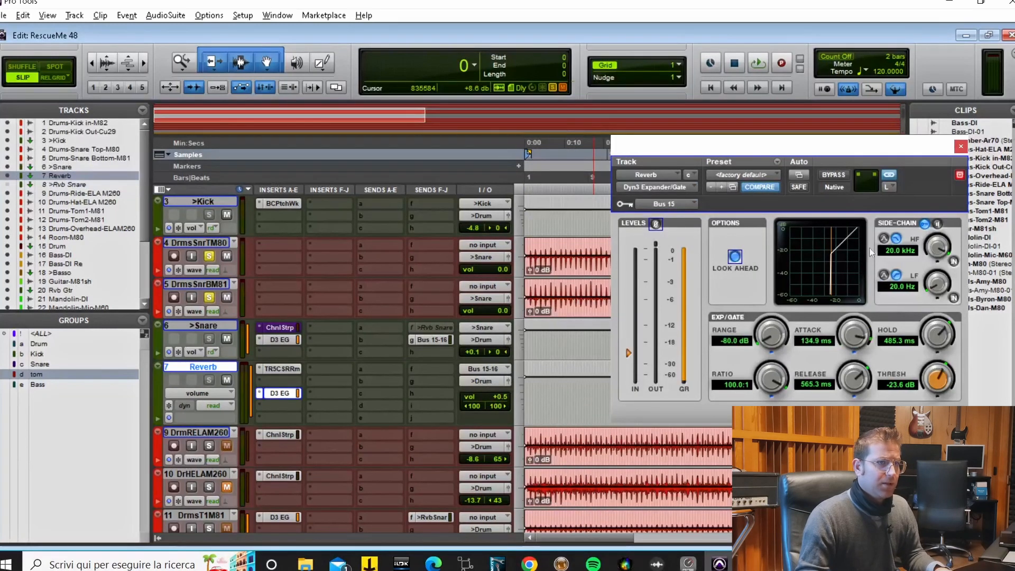
drag(775, 341, 806, 247)
drag(774, 378, 775, 454)
drag(854, 334, 859, 373)
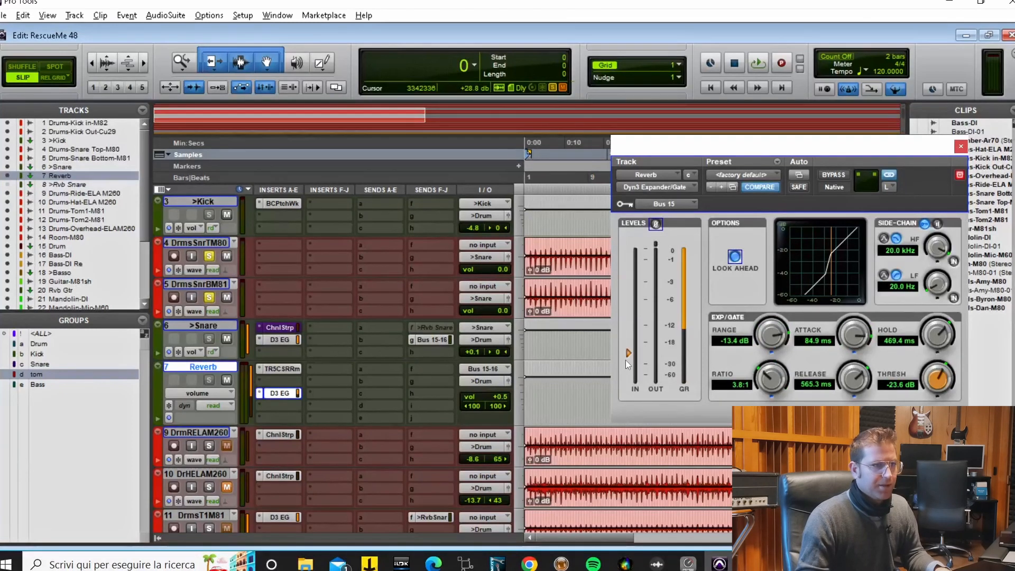
During playback, set the gate's threshold to -20.8 dB, range to -80 dB, ratio to 100:1 and attack to 10 µs
key(space)
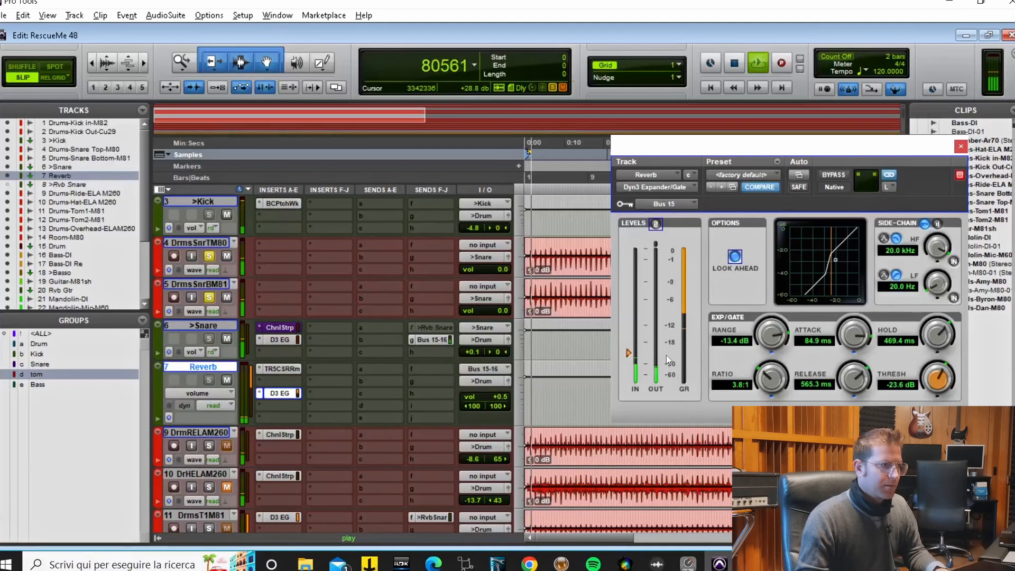
drag(628, 352, 630, 351)
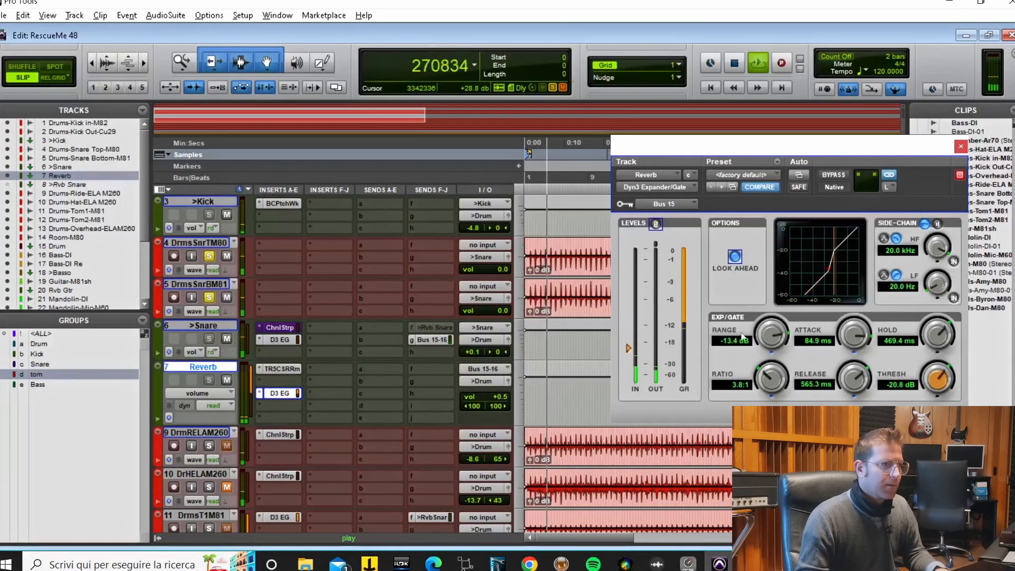
drag(769, 335, 802, 245)
drag(853, 335, 850, 383)
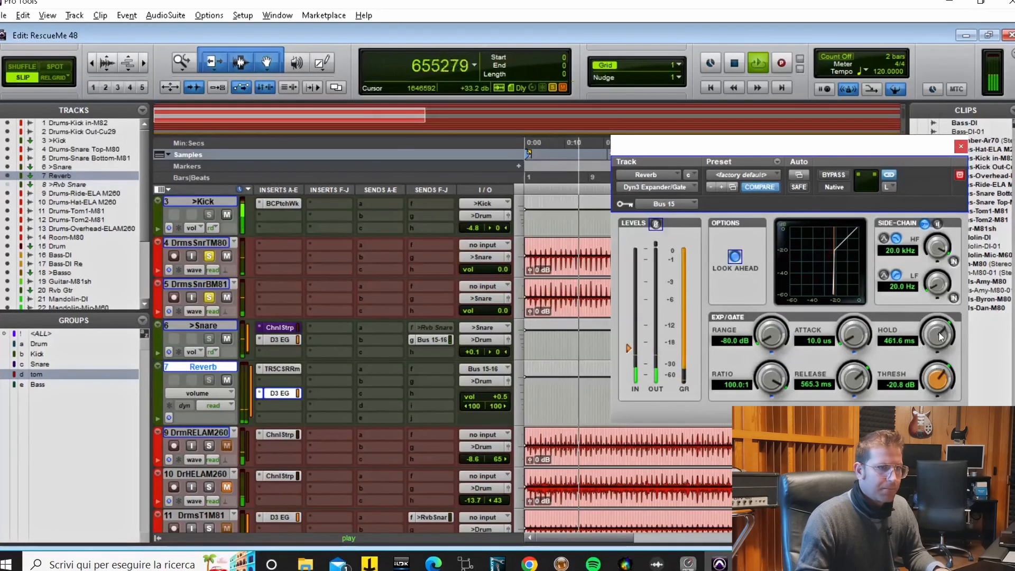
Set the gate's hold to 403.8 ms, release to 502.9 ms and threshold to -27.6 dB
drag(924, 332, 937, 342)
drag(852, 378, 861, 389)
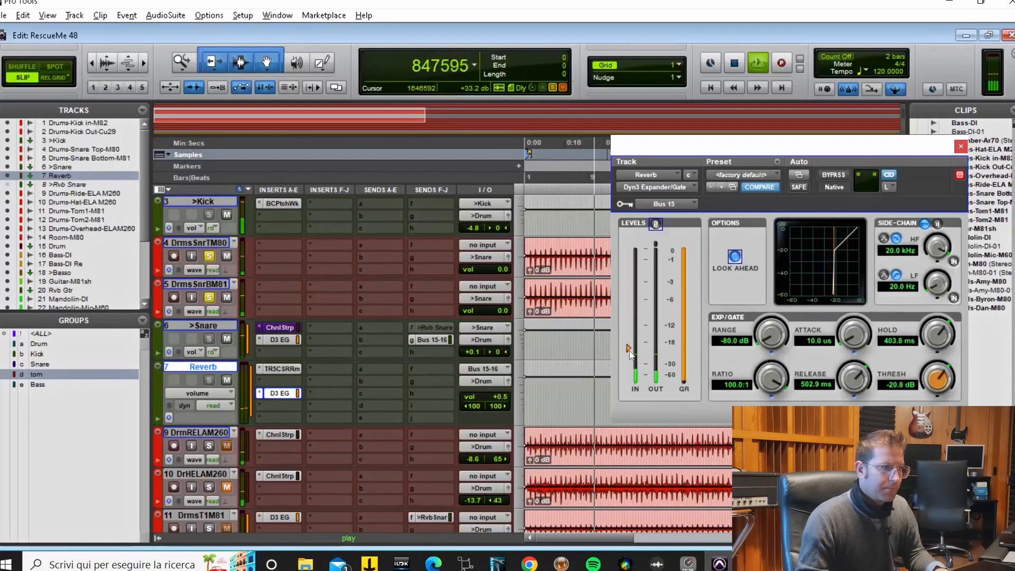
drag(628, 348, 630, 365)
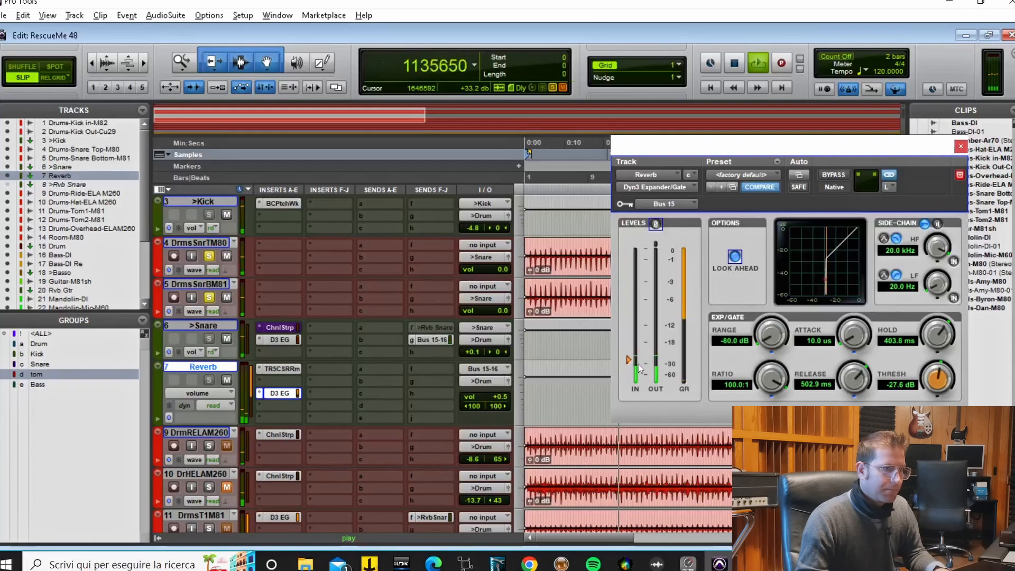
Solo the drum overhead track, set the gate's threshold to -19.2 dB while listening and stop playback
scroll(361, 342, down, 5)
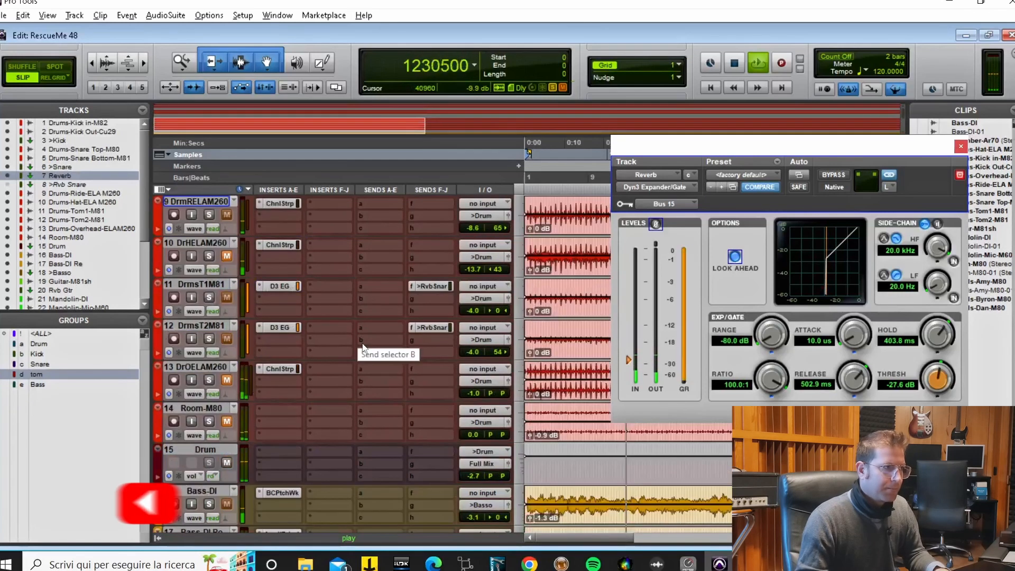
click(210, 380)
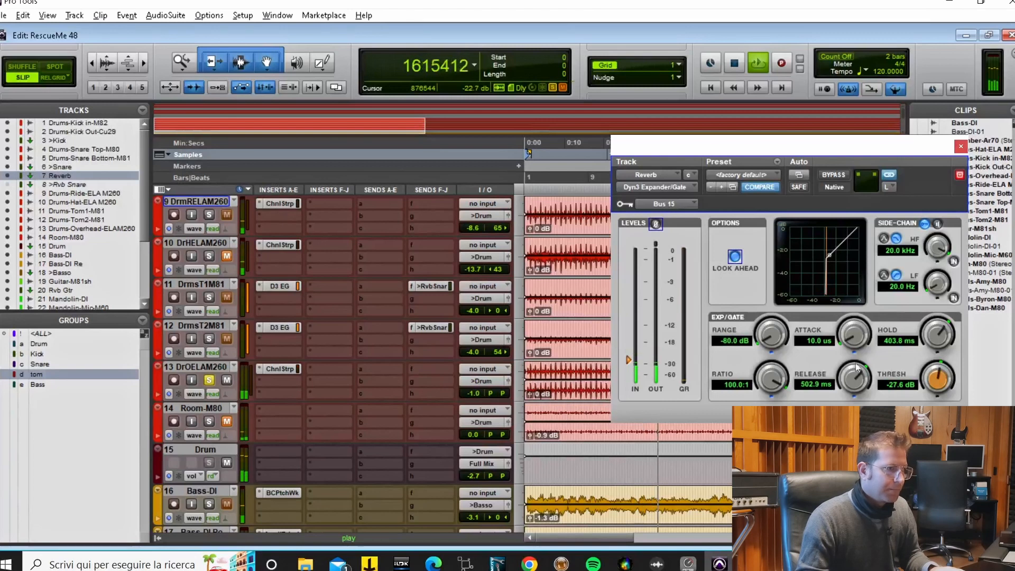
drag(628, 359, 628, 348)
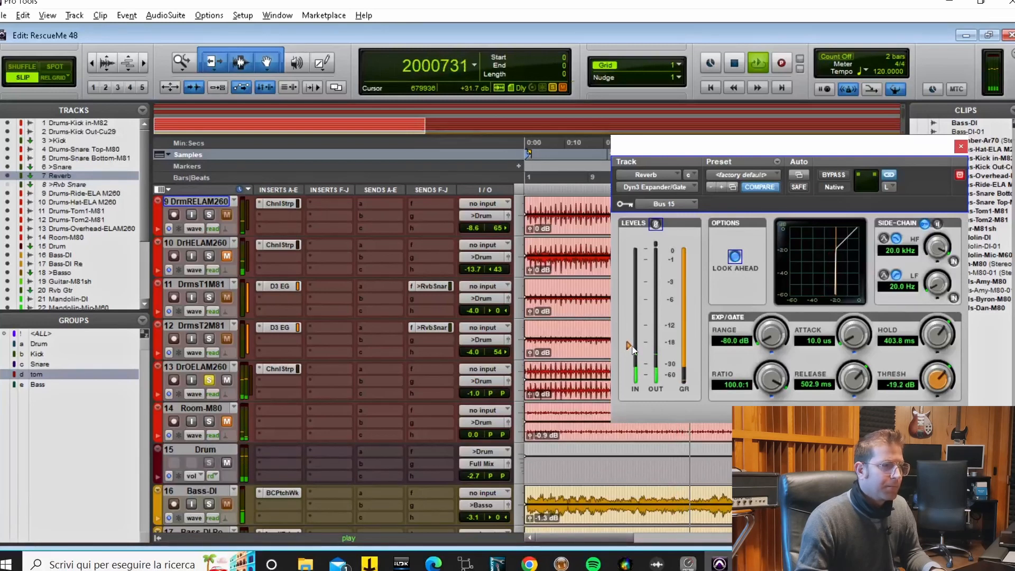
key(space)
Open the Classik Room reverb inserted on the Reverb track
scroll(586, 308, up, 5)
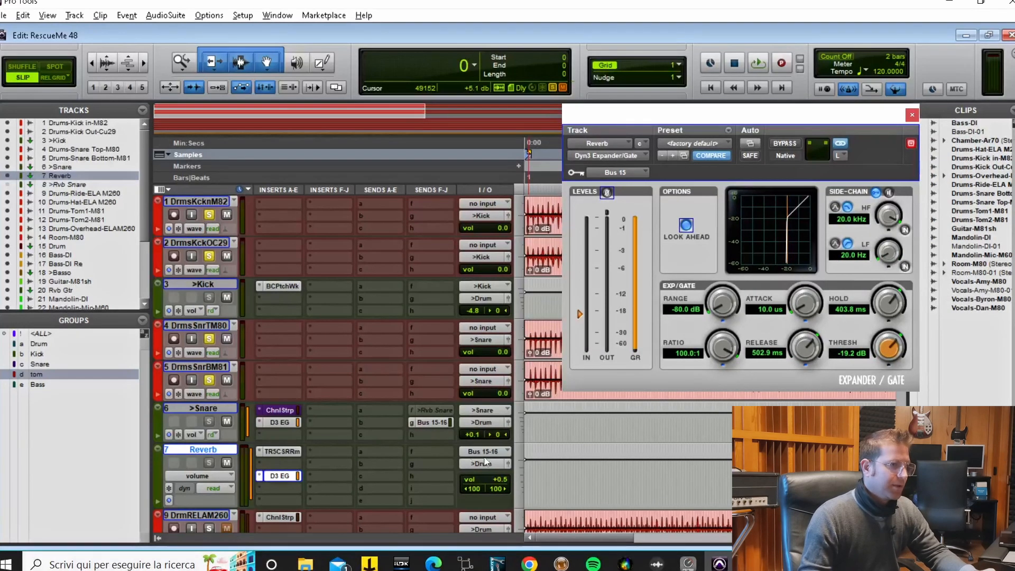
click(288, 452)
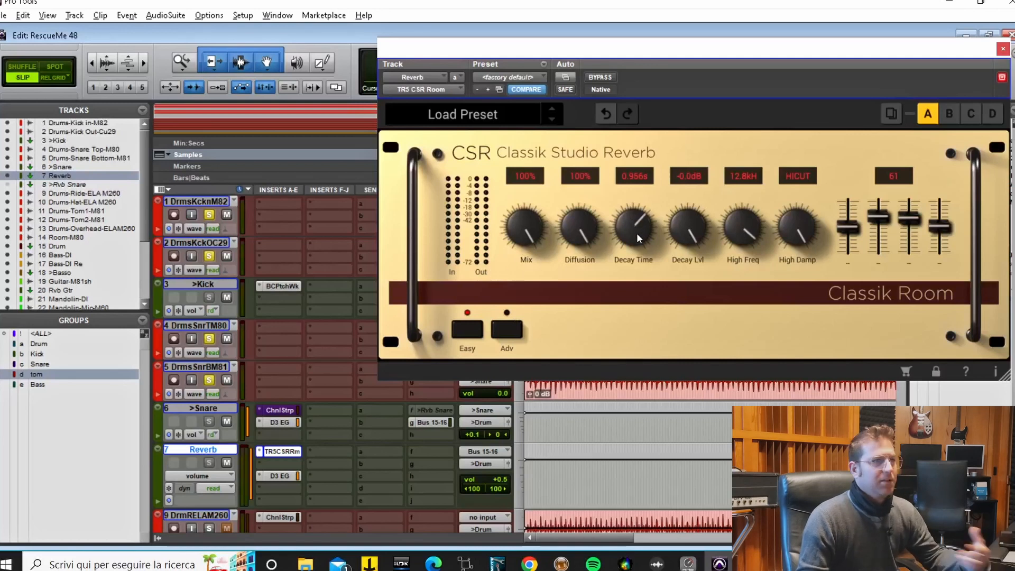
Open the expander/gate inserted on the Reverb track and choose Bus 15 (Mono) as its key input
click(1004, 50)
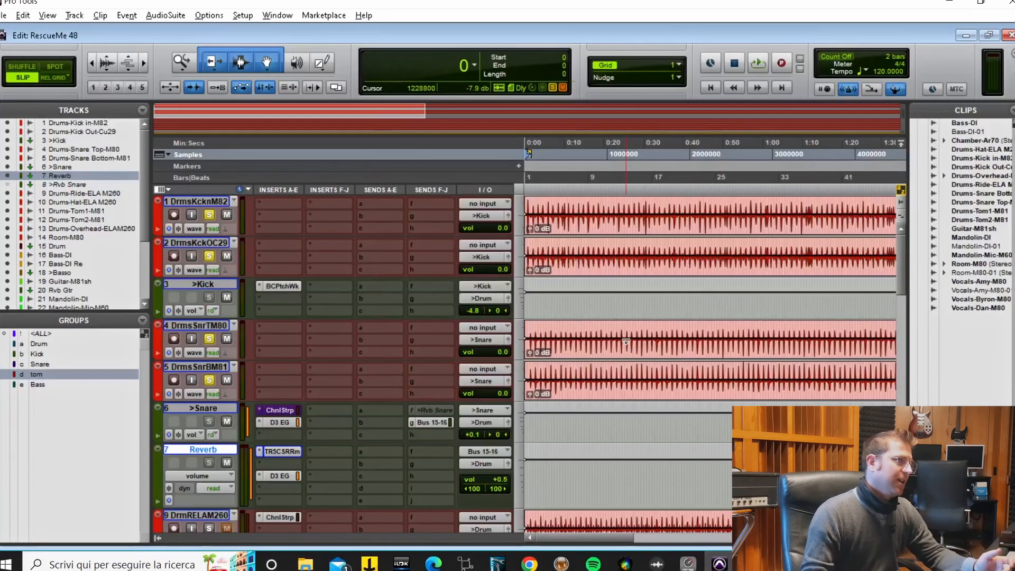
click(283, 476)
drag(661, 41, 790, 74)
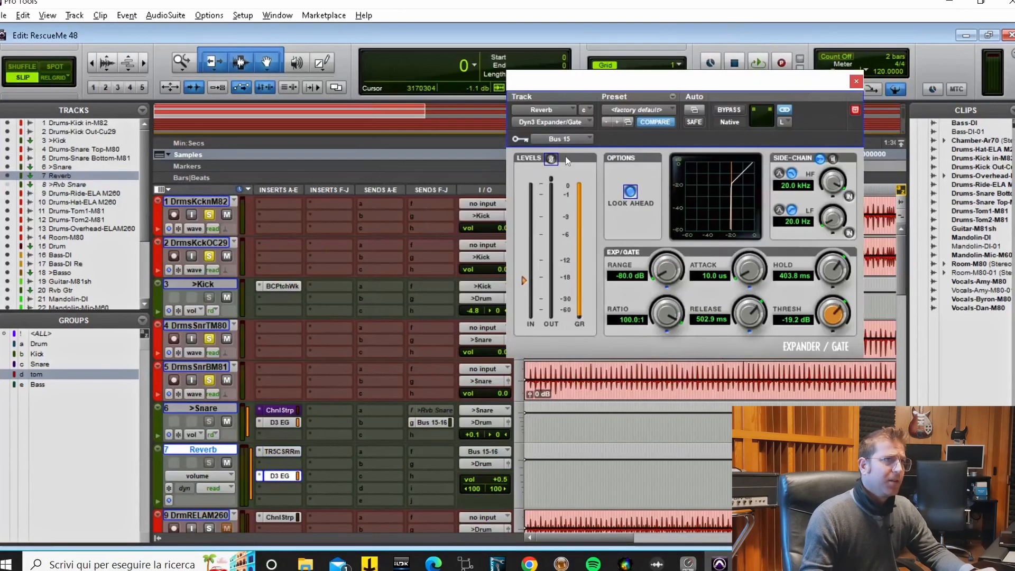
click(567, 141)
mouse_move(582, 171)
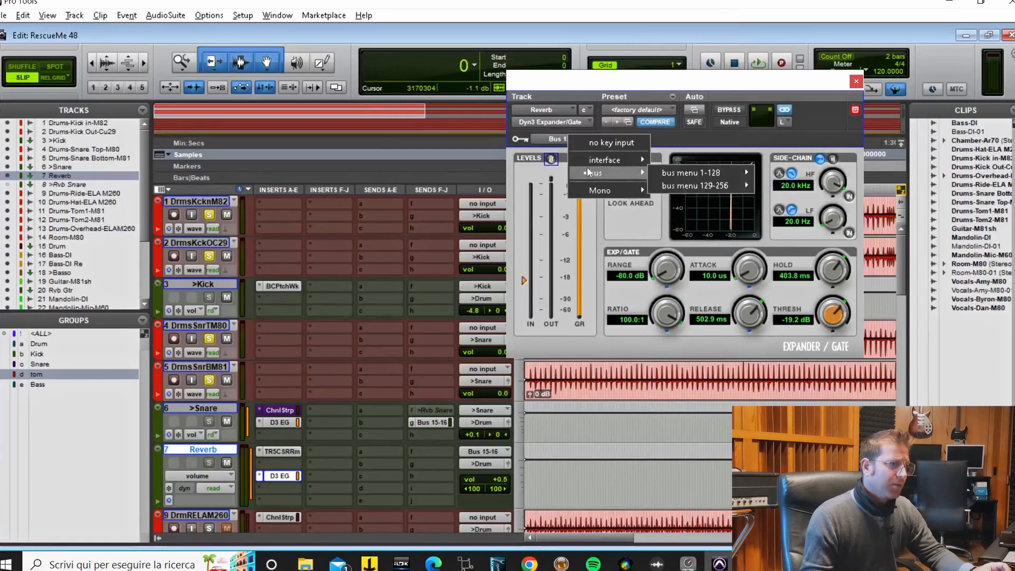
mouse_move(687, 172)
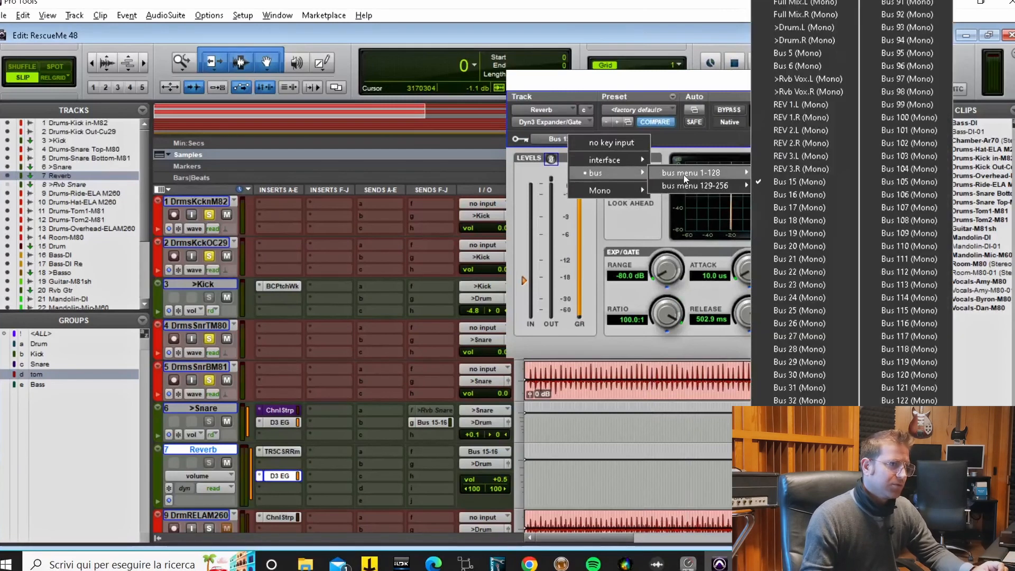
click(799, 181)
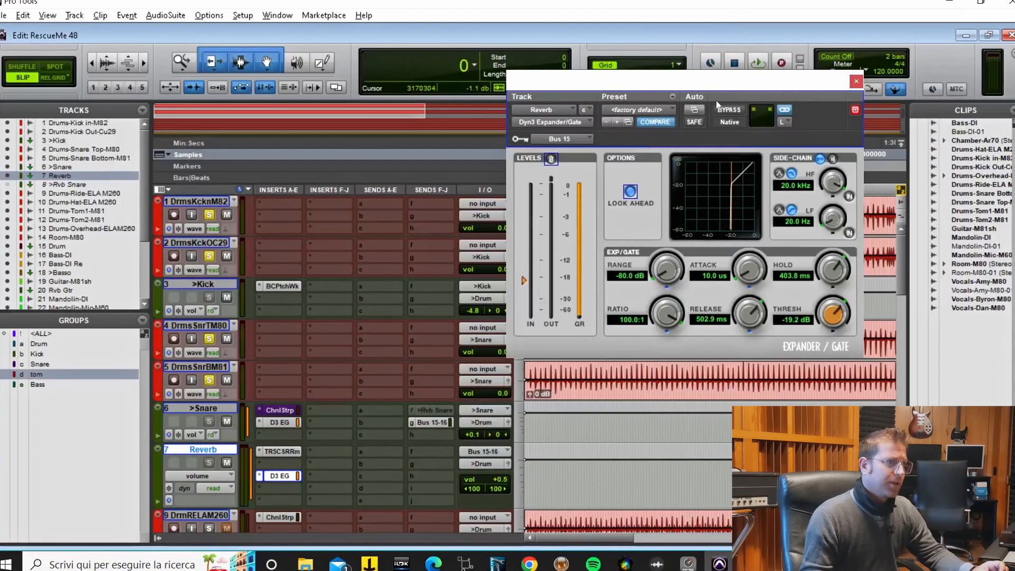
Set the gate's release to 964.9 ms and its hold to 330.4 ms
drag(713, 86, 736, 80)
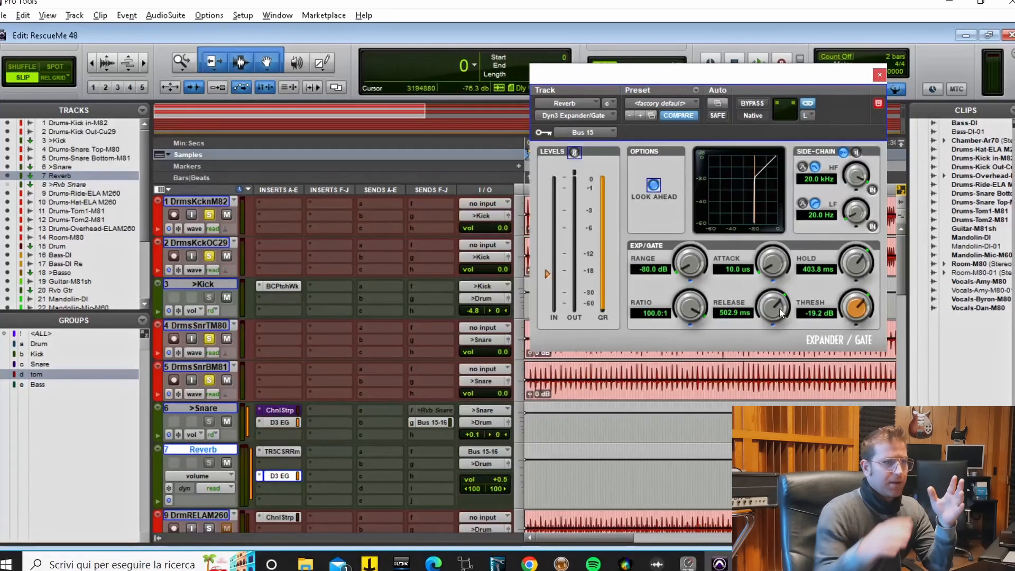
mouse_move(778, 308)
mouse_down()
mouse_move(772, 322)
mouse_move(775, 309)
mouse_up()
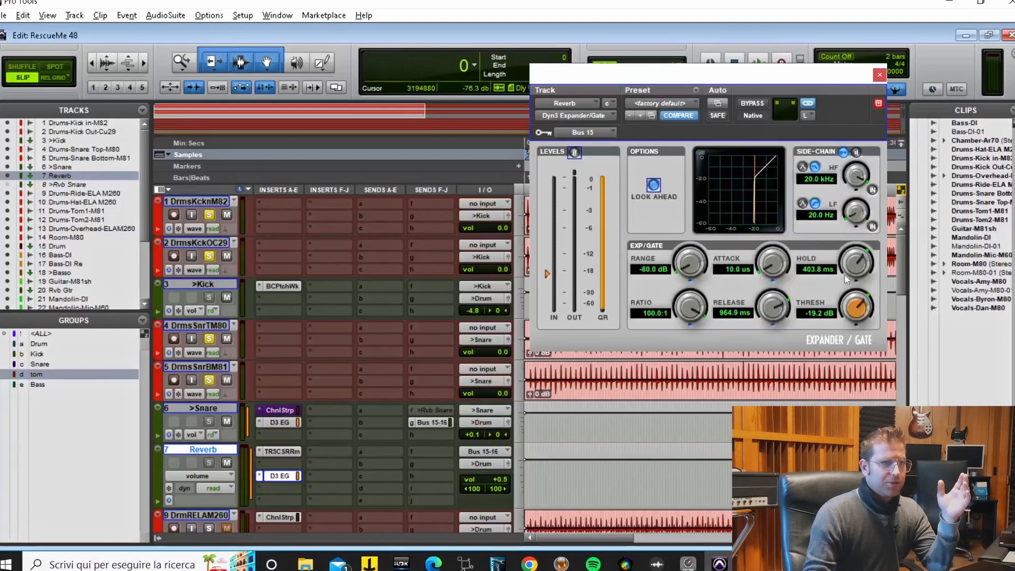
drag(848, 268, 841, 274)
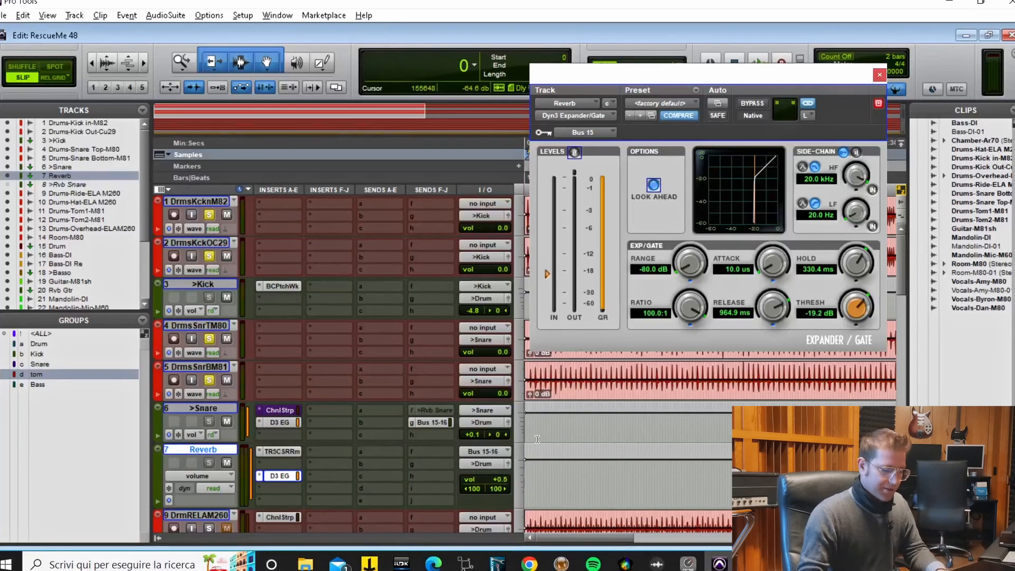
Play the drums, adjust the gate's release by ear to 690.8 ms and stop playback
key(space)
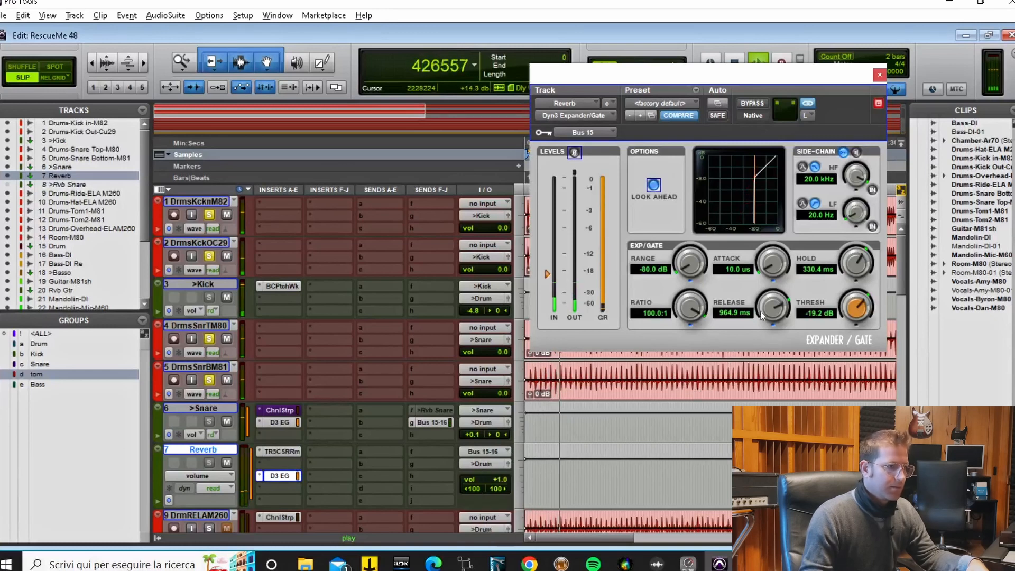
drag(761, 315, 768, 312)
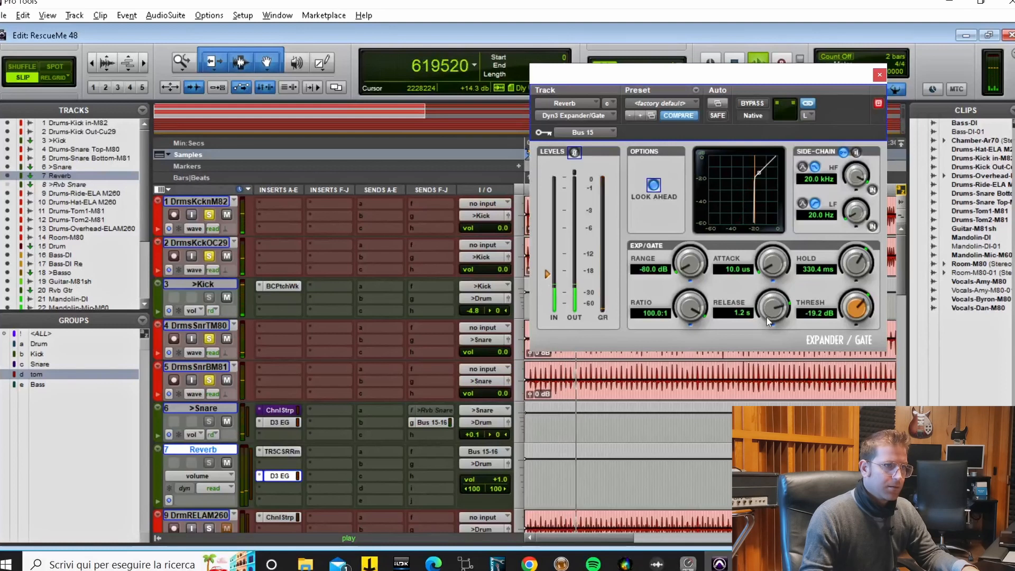
drag(767, 321, 766, 356)
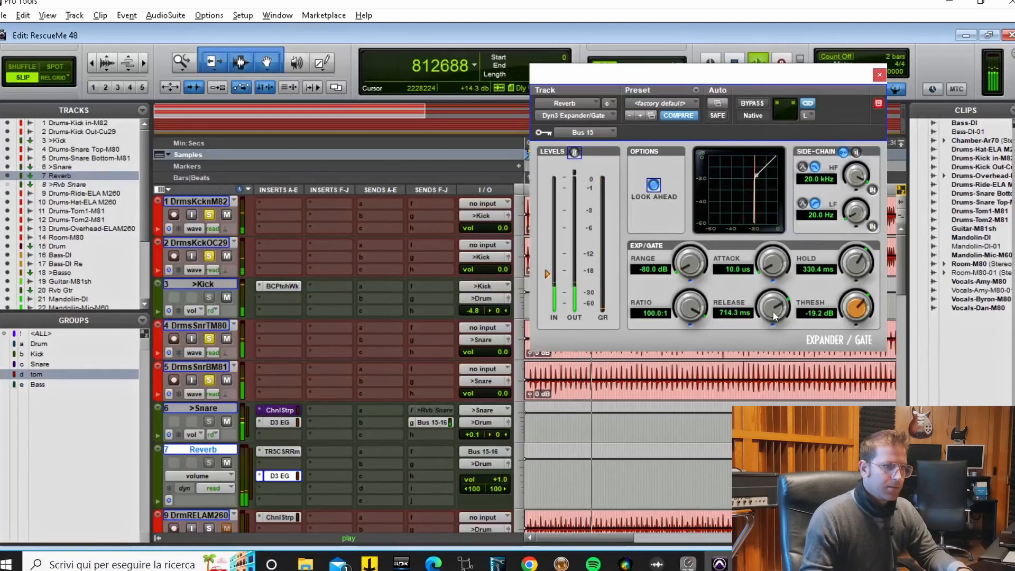
drag(773, 311, 772, 315)
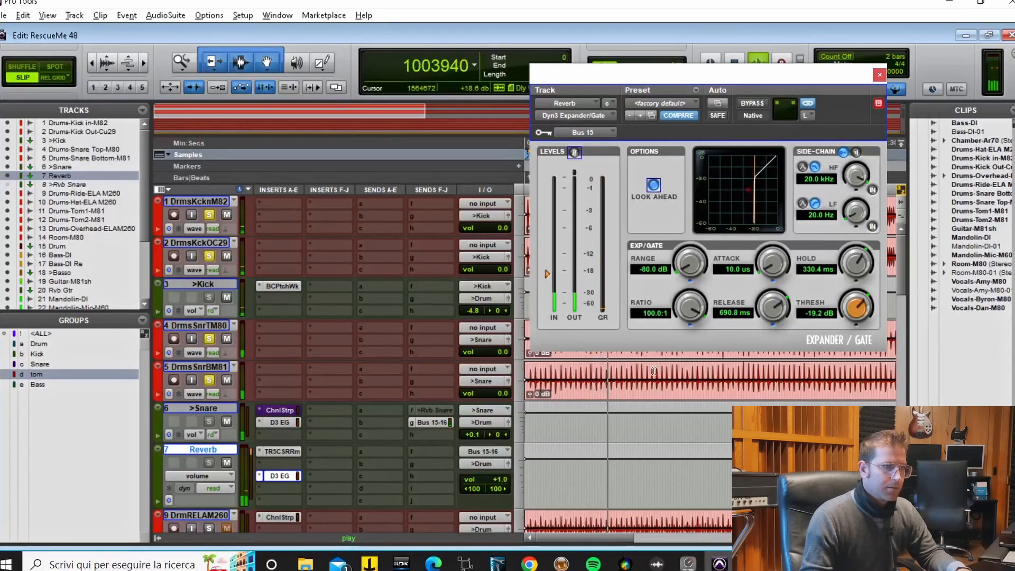
key(space)
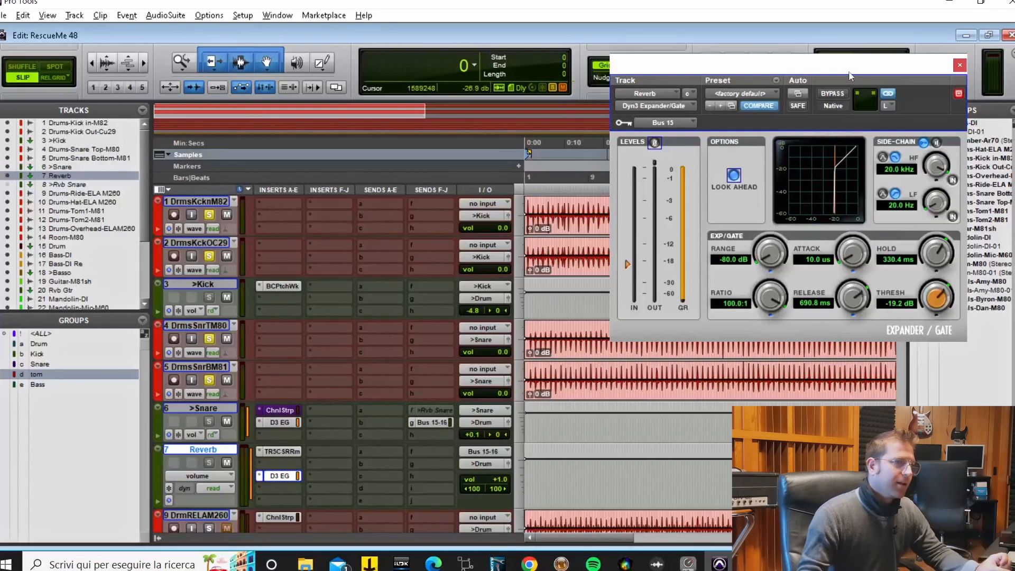
Open the Classik Room reverb alongside the gate and set the gate's release to 624.9 ms
drag(849, 76, 776, 78)
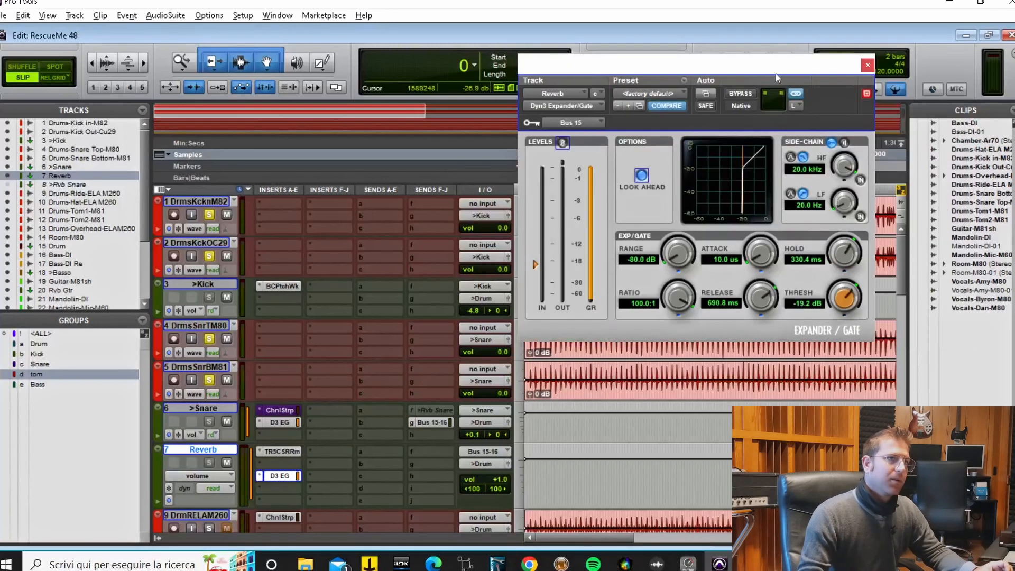
click(288, 453)
drag(789, 67, 907, 45)
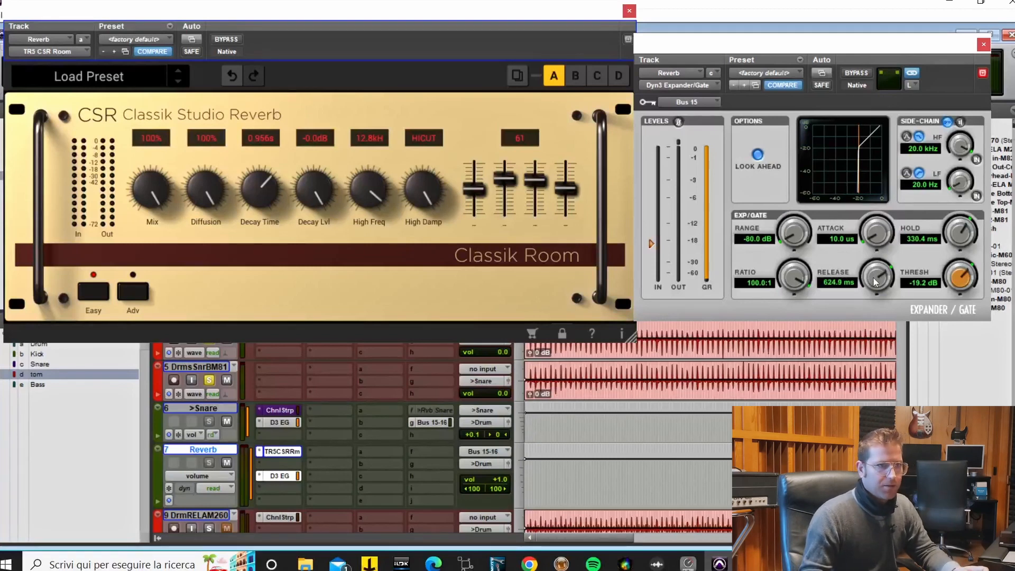
drag(876, 285, 879, 287)
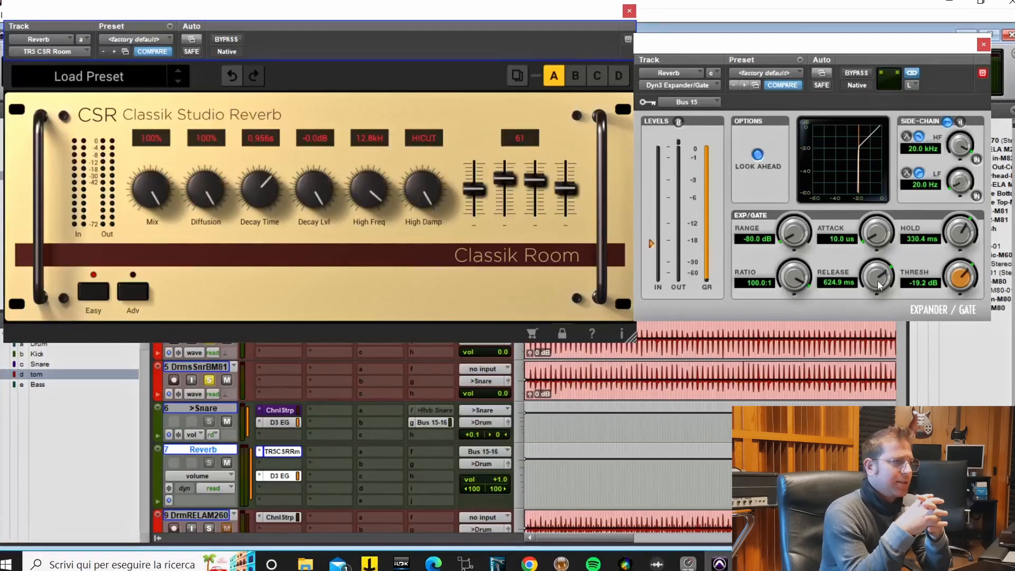
Select the passage from about bar 8 to bar 18 on both snare microphone tracks and select the snare bottom track
drag(566, 9, 588, 0)
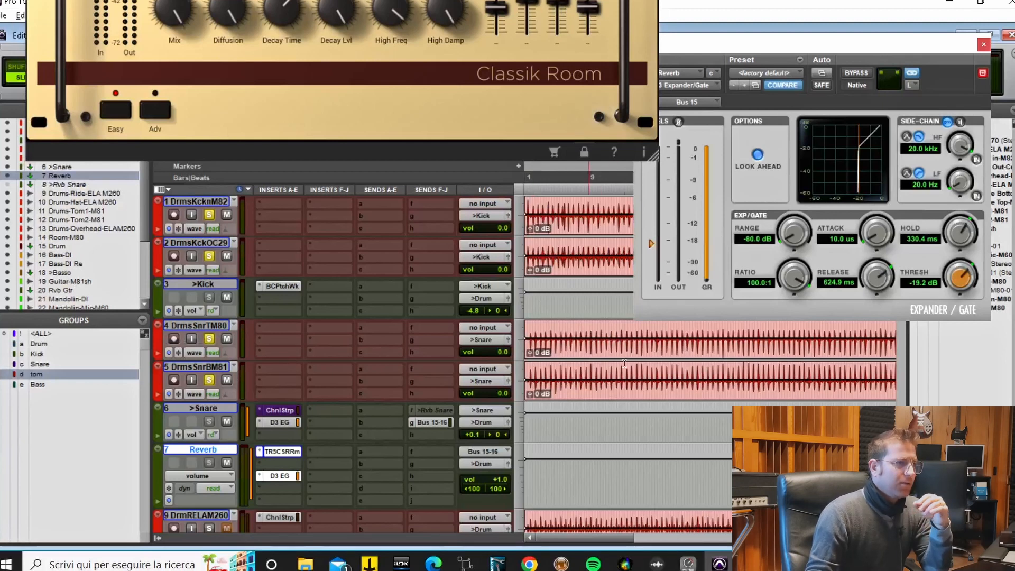
drag(589, 367, 705, 382)
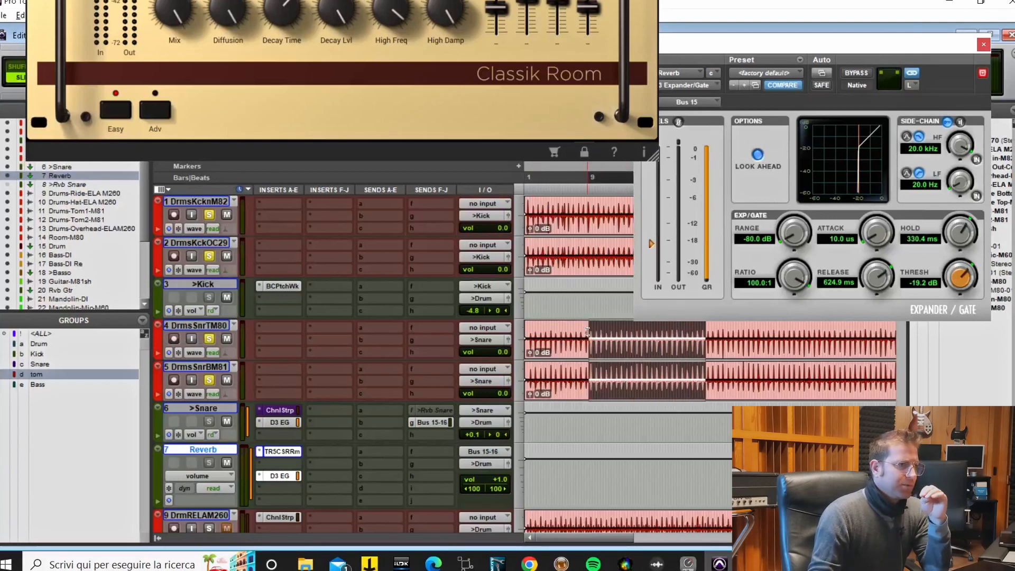
drag(587, 331, 667, 346)
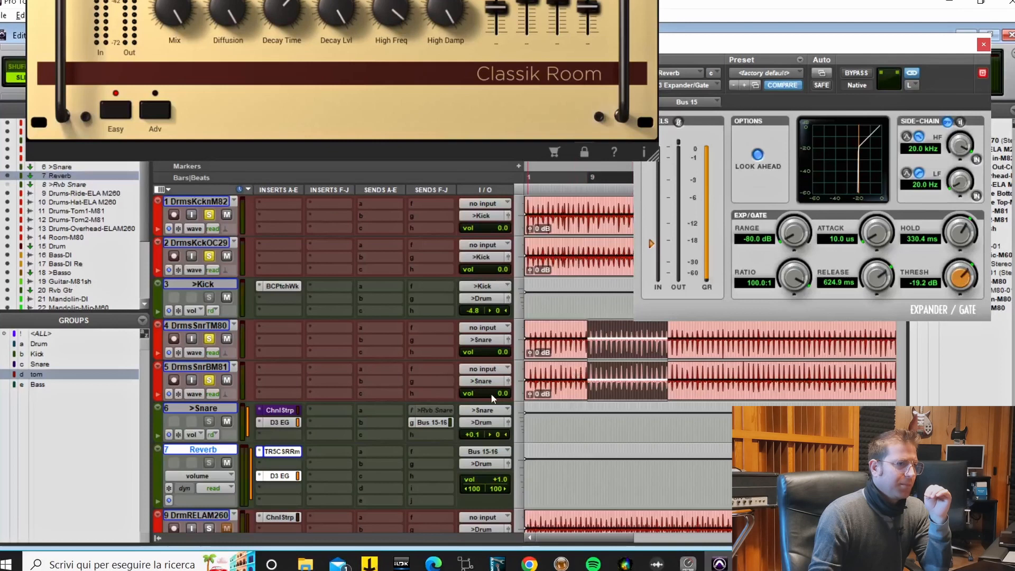
click(223, 371)
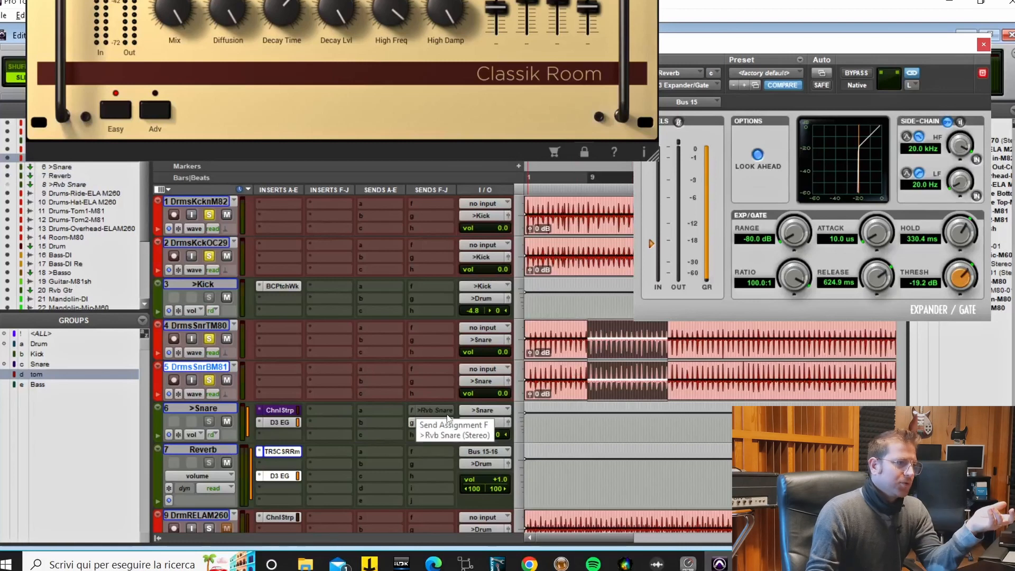
Move the Classik Room insert down one slot on the Reverb track and insert a Pitch II plug-in above it
click(283, 465)
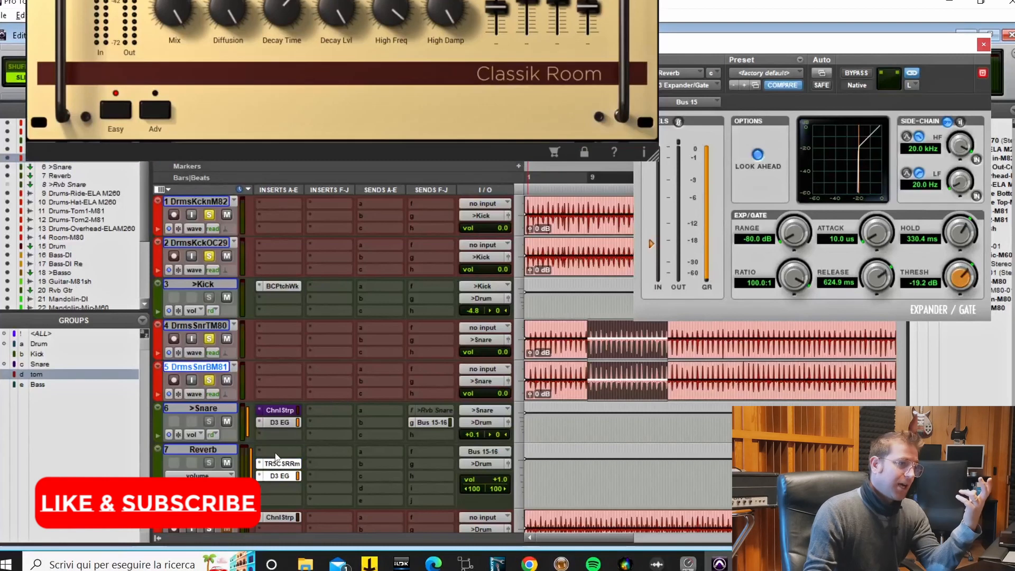
click(284, 464)
mouse_move(333, 473)
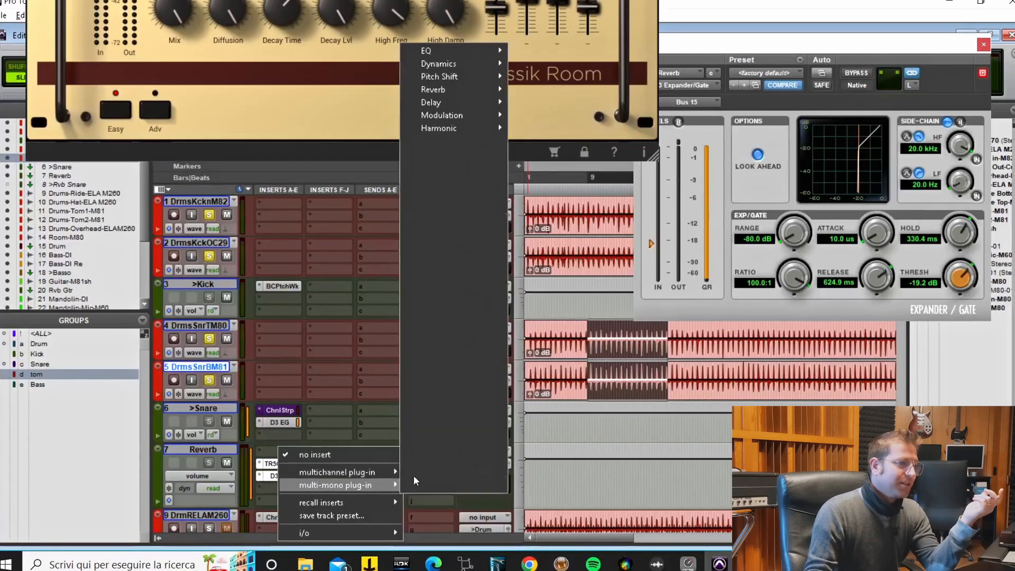
mouse_move(476, 258)
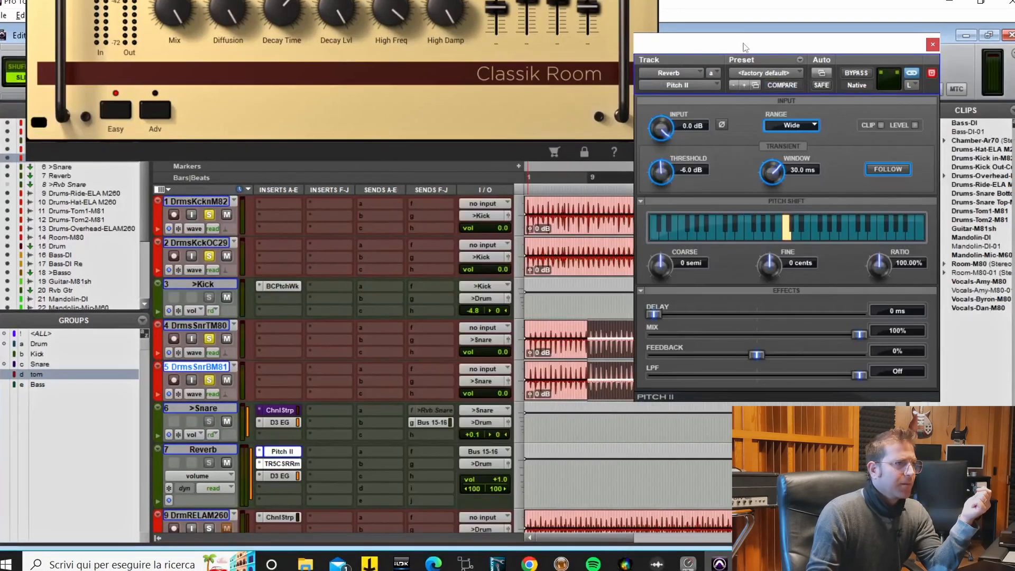
drag(748, 42, 476, 17)
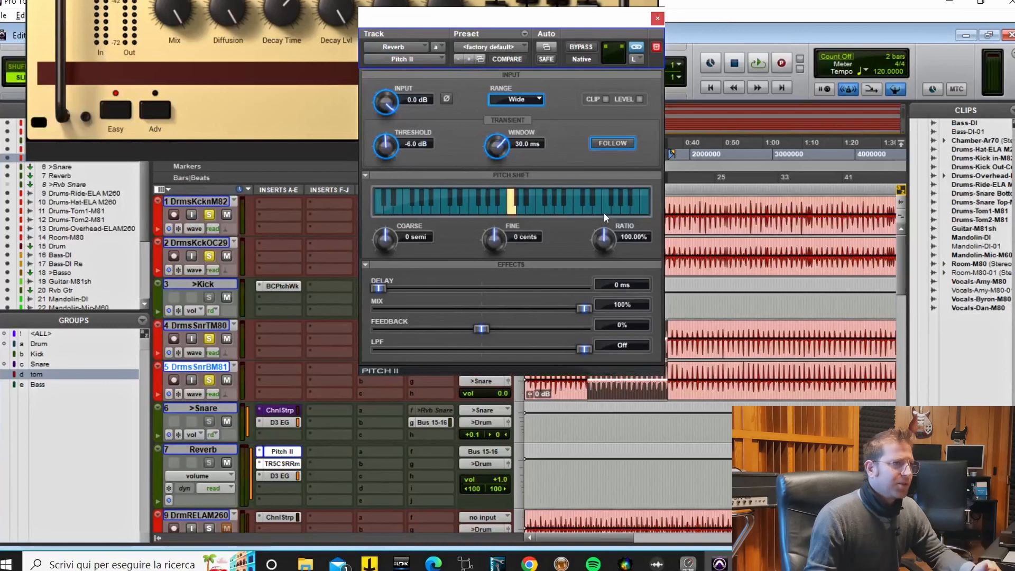
Set Pitch II's coarse pitch shift to 12 semitones and audition it with a short playback
click(579, 209)
key(space)
drag(514, 26, 560, 26)
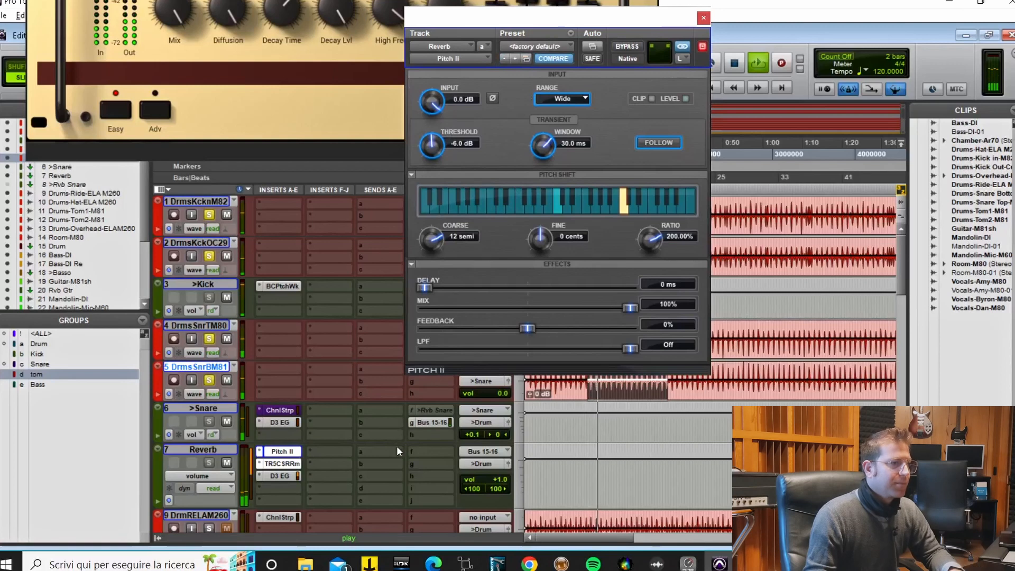
key(space)
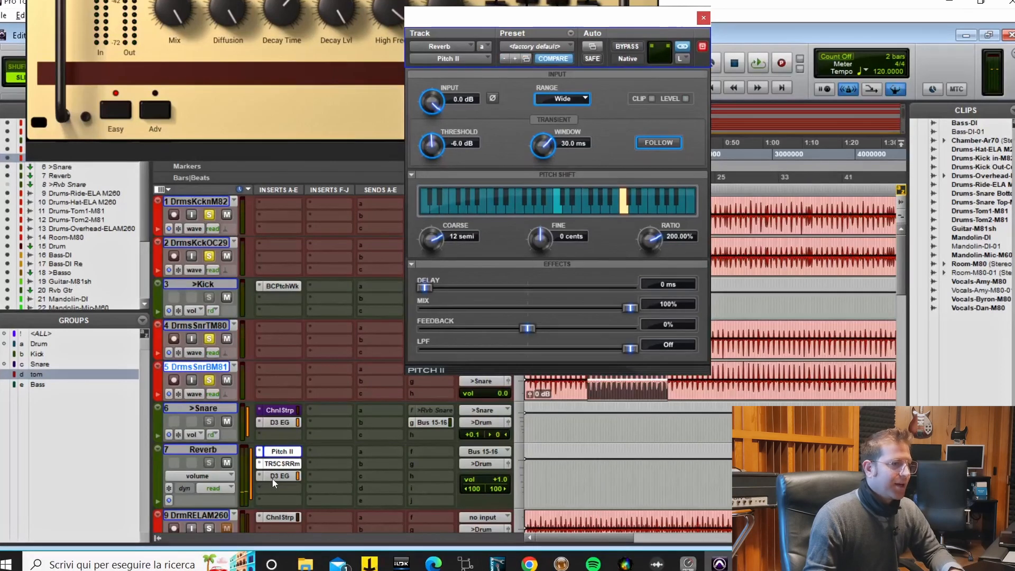
Reopen the Reverb track's gate, set the Snare track's Bus 15-16 send to pre-fader and mute the Snare track
click(274, 477)
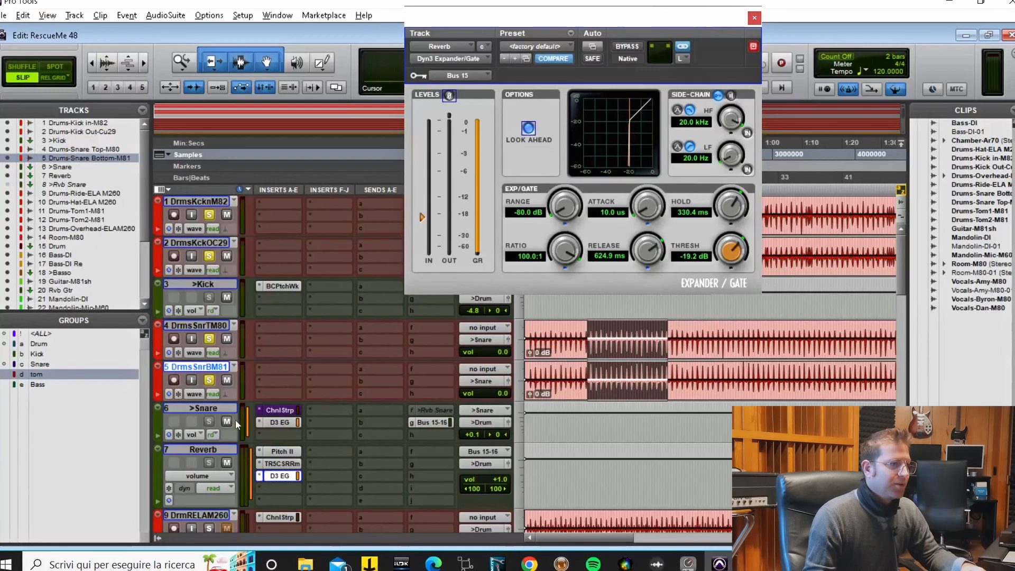
click(430, 422)
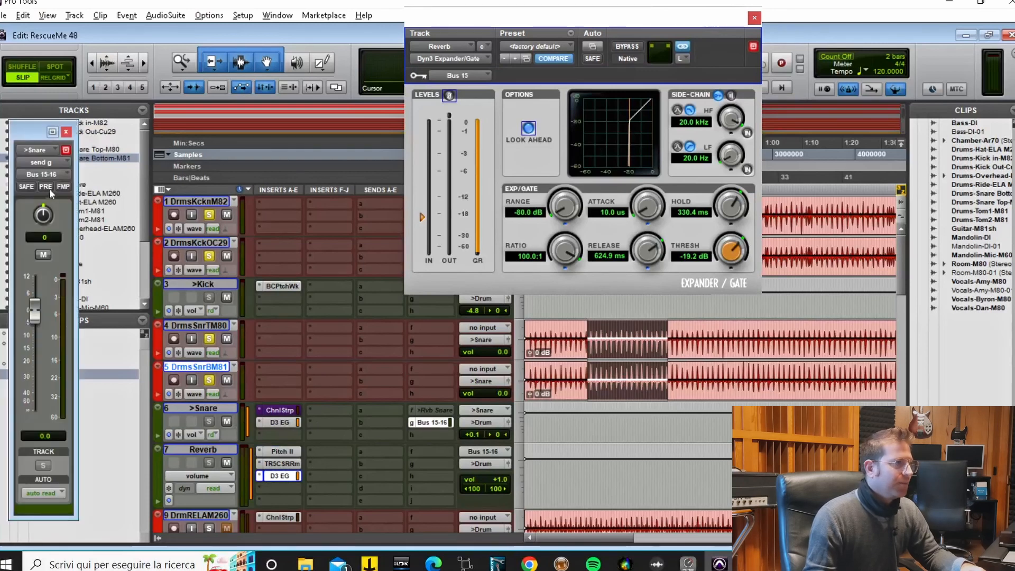
click(47, 187)
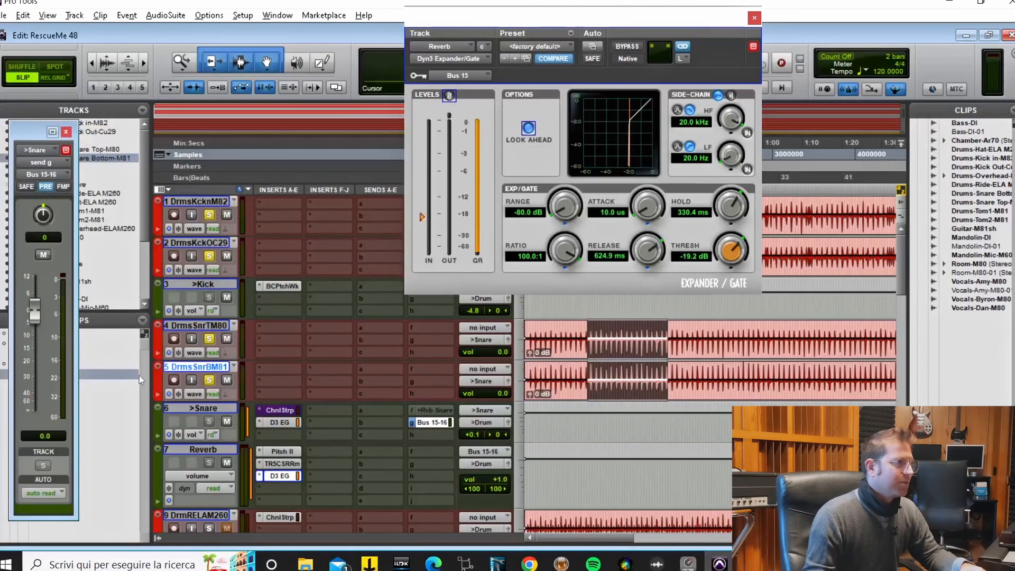
click(226, 421)
scroll(245, 352, down, 5)
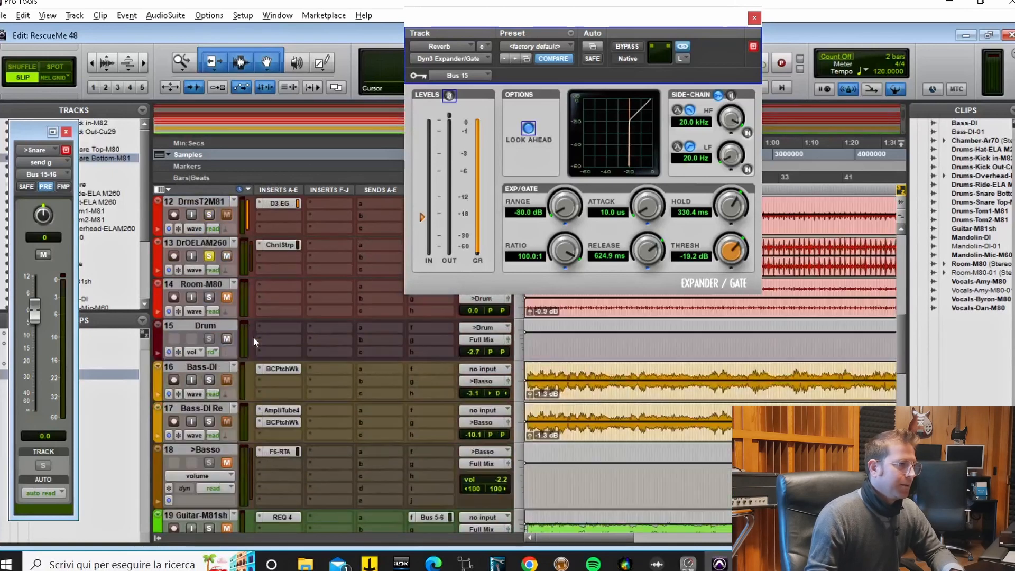
scroll(231, 257, up, 5)
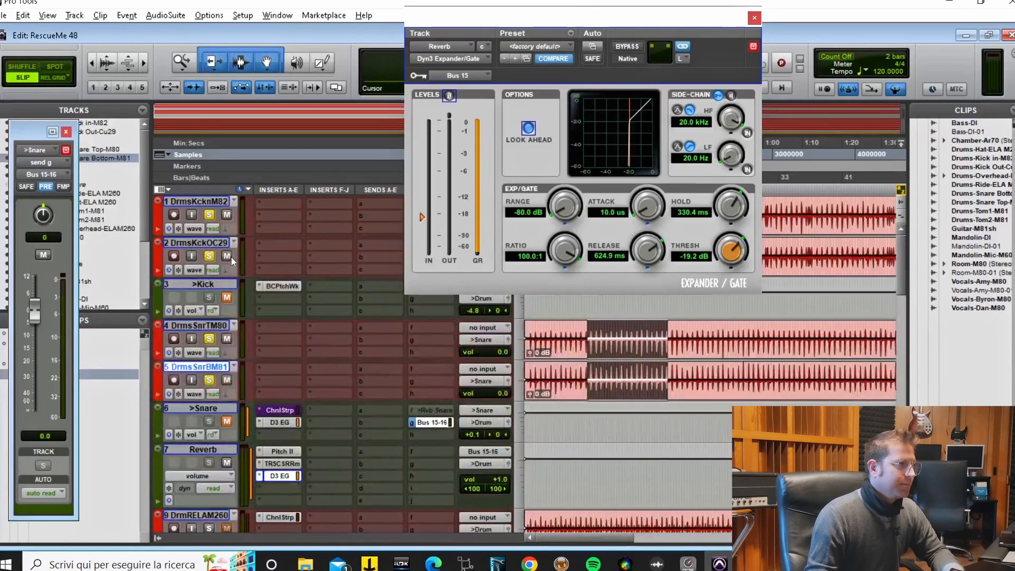
Start playback, open Pitch II on the Reverb track and set its coarse pitch shift to 7 semitones
key(space)
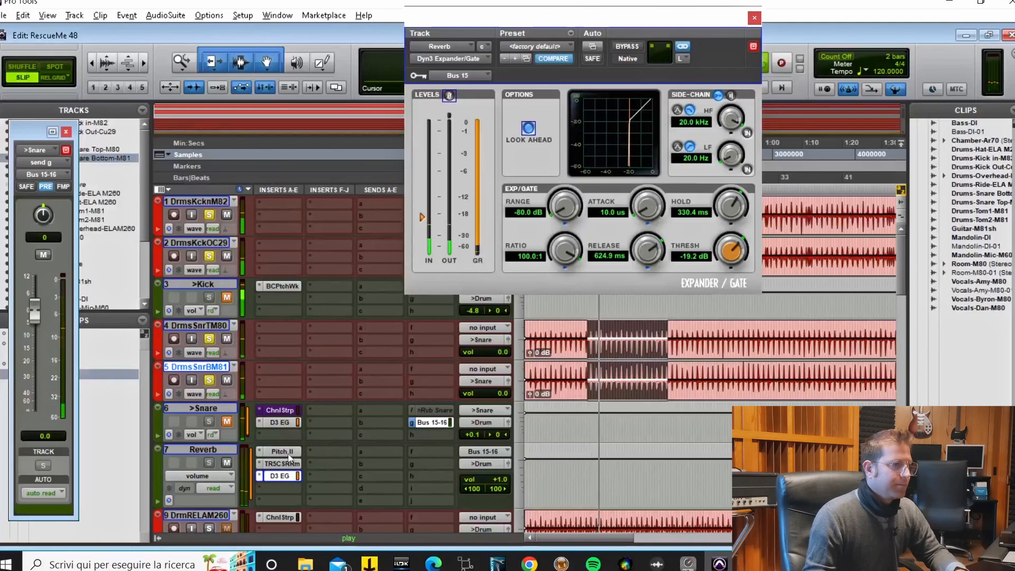
click(288, 453)
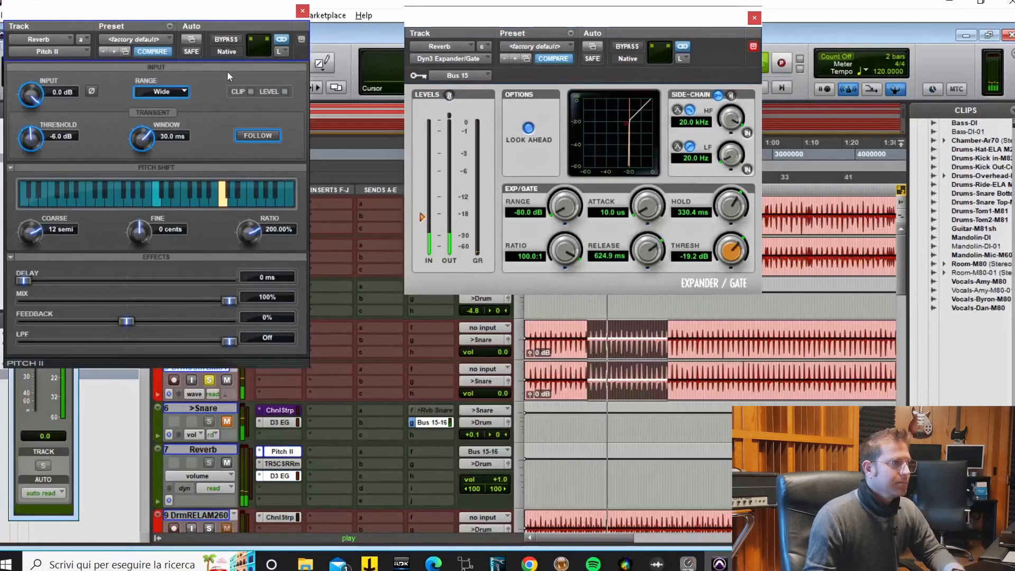
drag(257, 13, 740, 84)
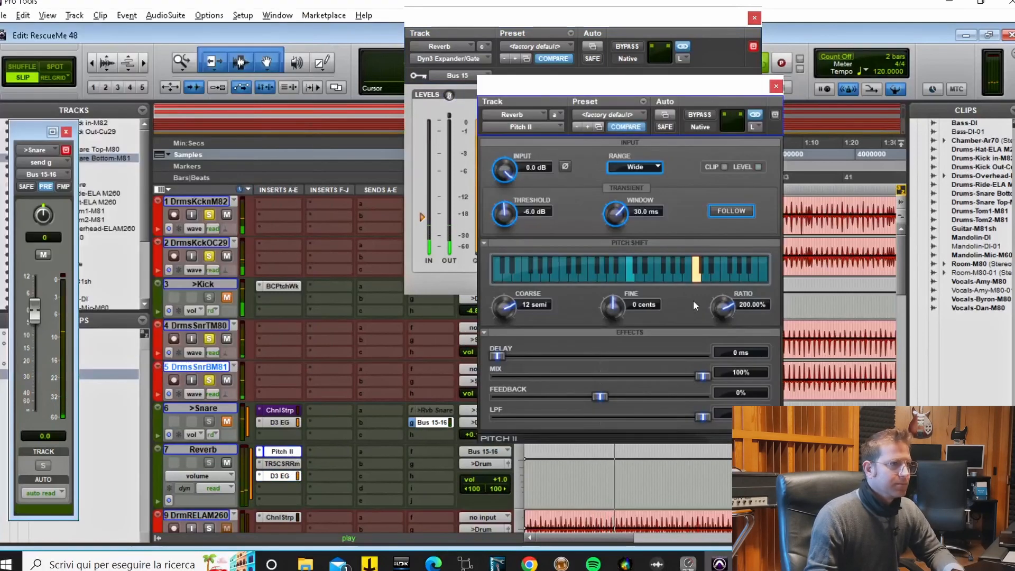
click(669, 279)
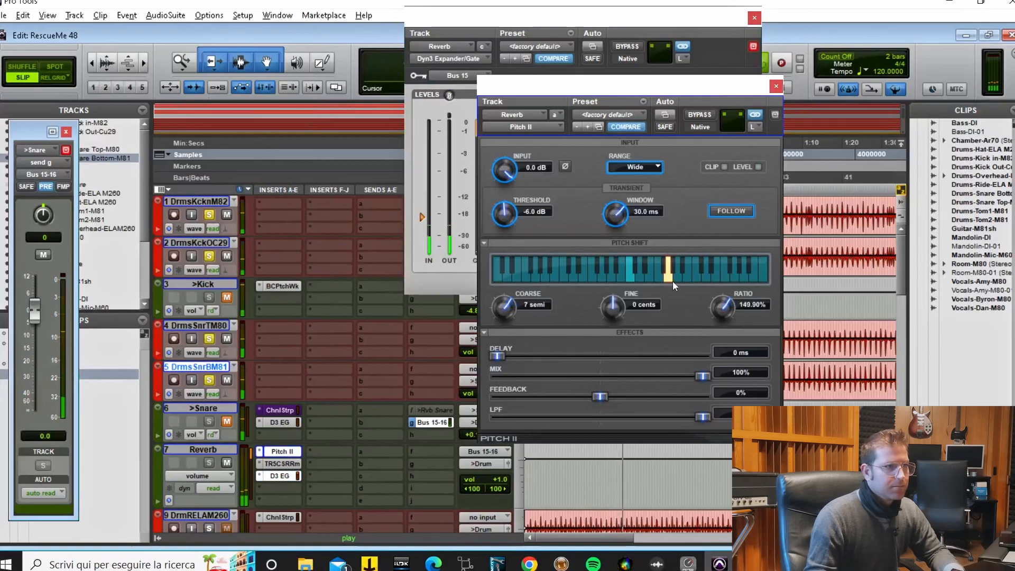
Set the Reverb track's gate to a -16.6 dB threshold, 554.7 ms hold and 494.5 ms release during playback, and close the plug-in windows
click(293, 467)
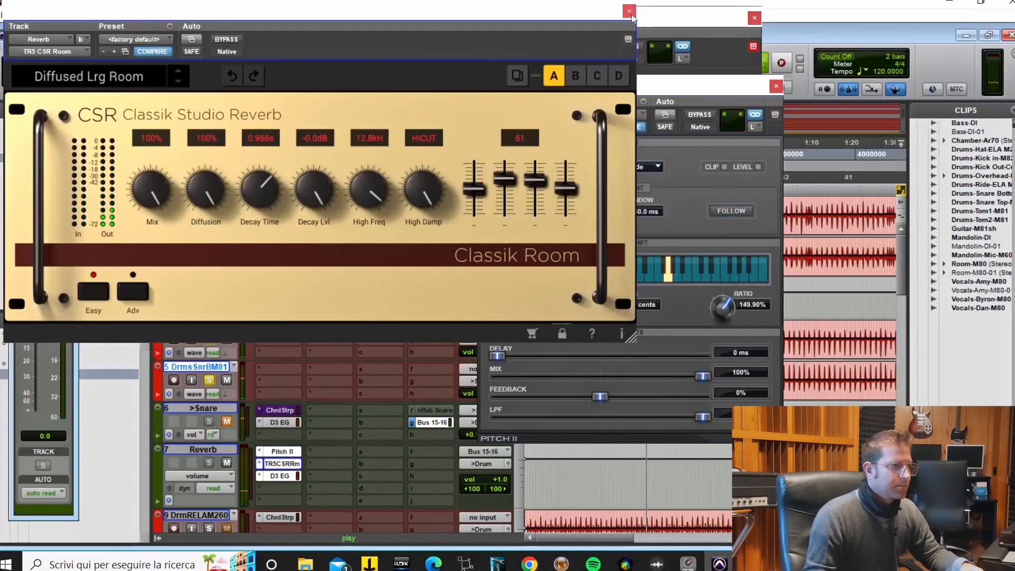
click(296, 463)
click(545, 15)
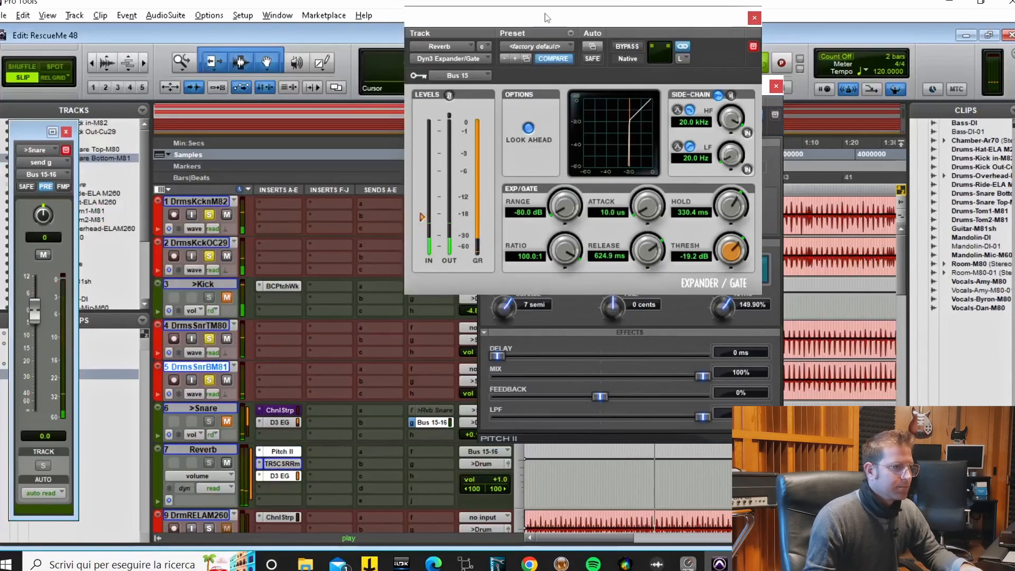
drag(645, 253, 645, 253)
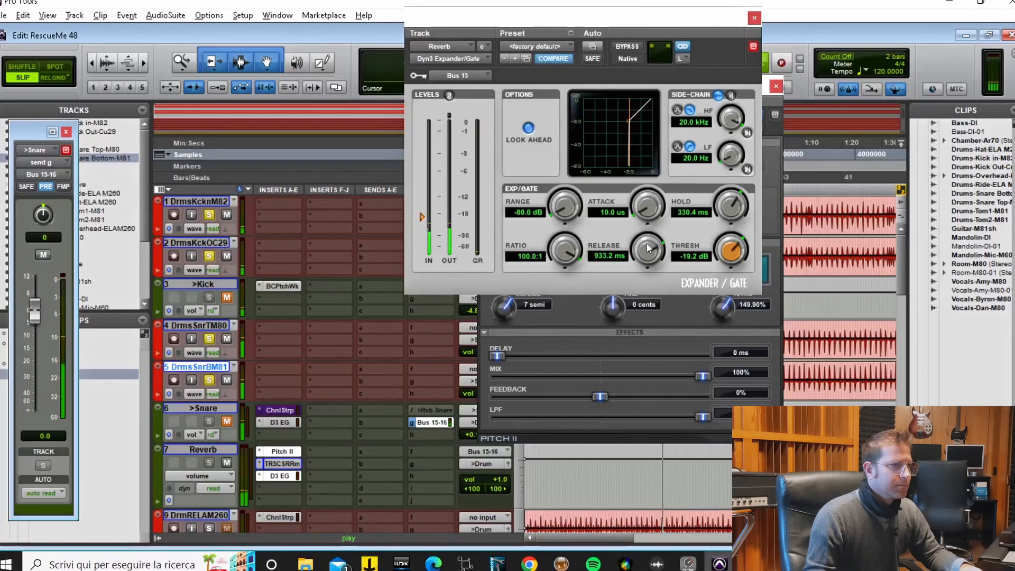
mouse_move(735, 213)
mouse_down()
mouse_move(736, 198)
mouse_move(738, 207)
mouse_up()
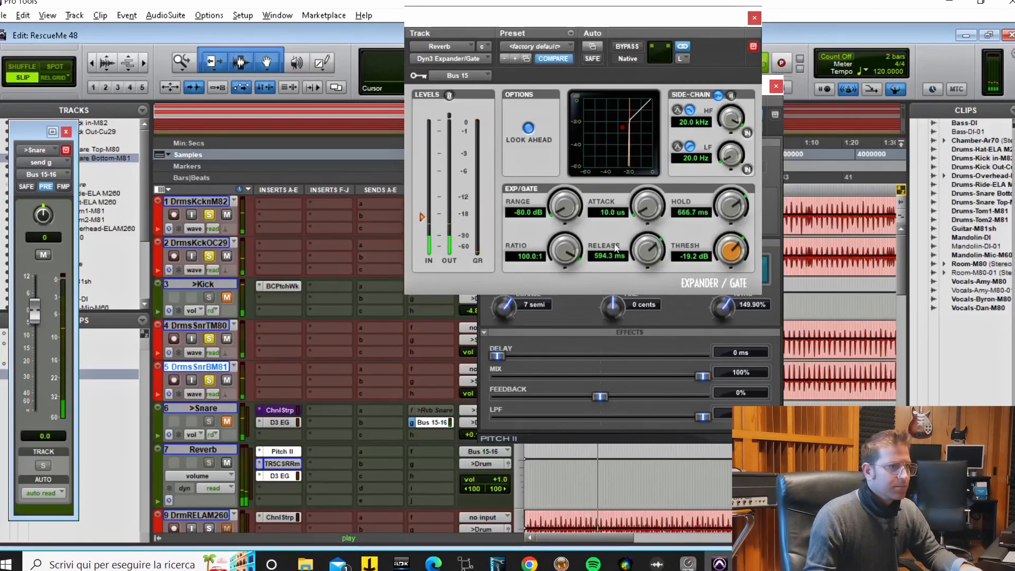
drag(422, 217, 425, 212)
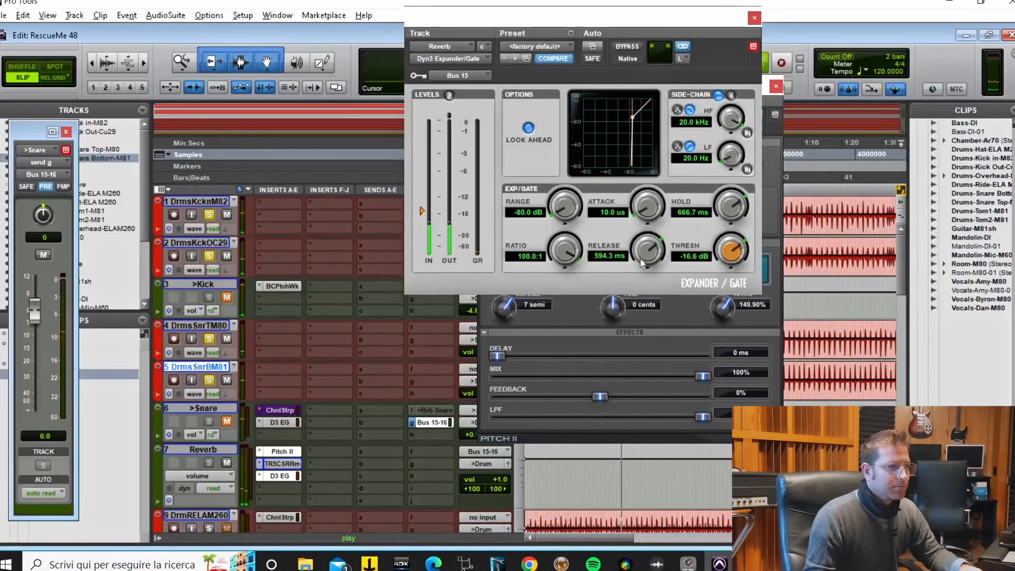
drag(639, 259, 639, 265)
drag(723, 207, 723, 218)
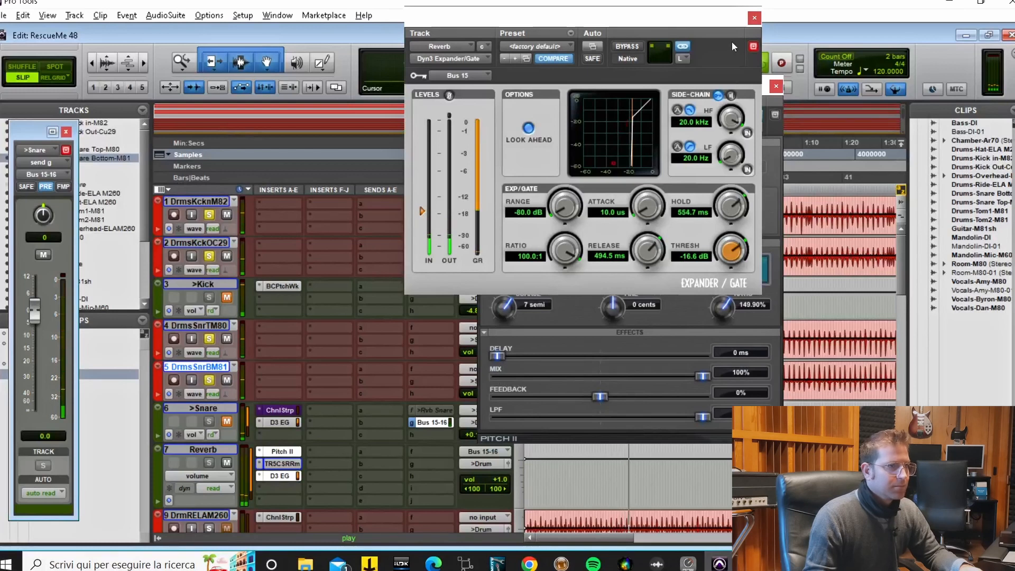
click(754, 18)
click(821, 87)
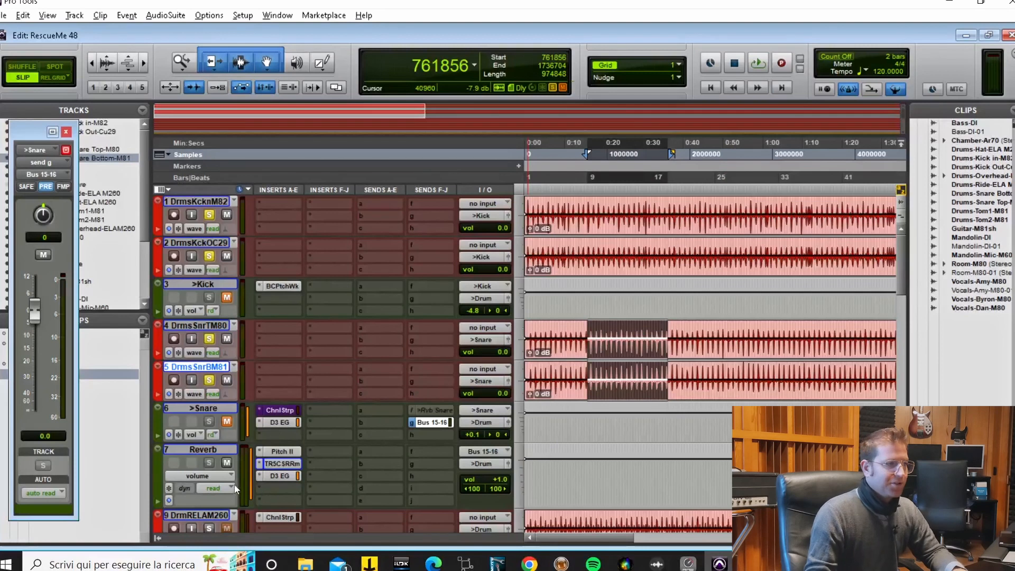
Unmute the Kick track and audition the kick with the gated snare reverb from the session start
click(227, 298)
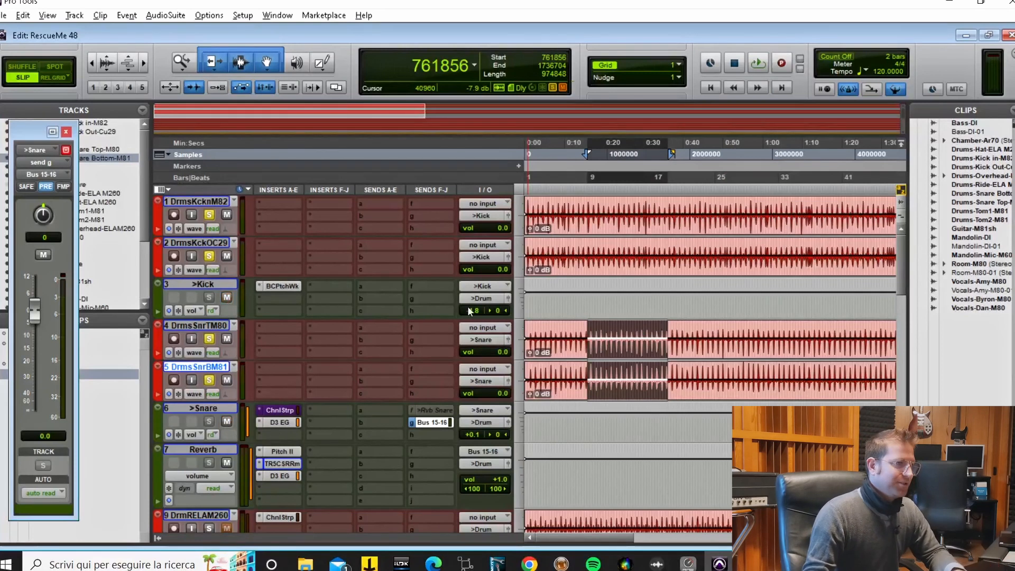
click(552, 302)
key(Return)
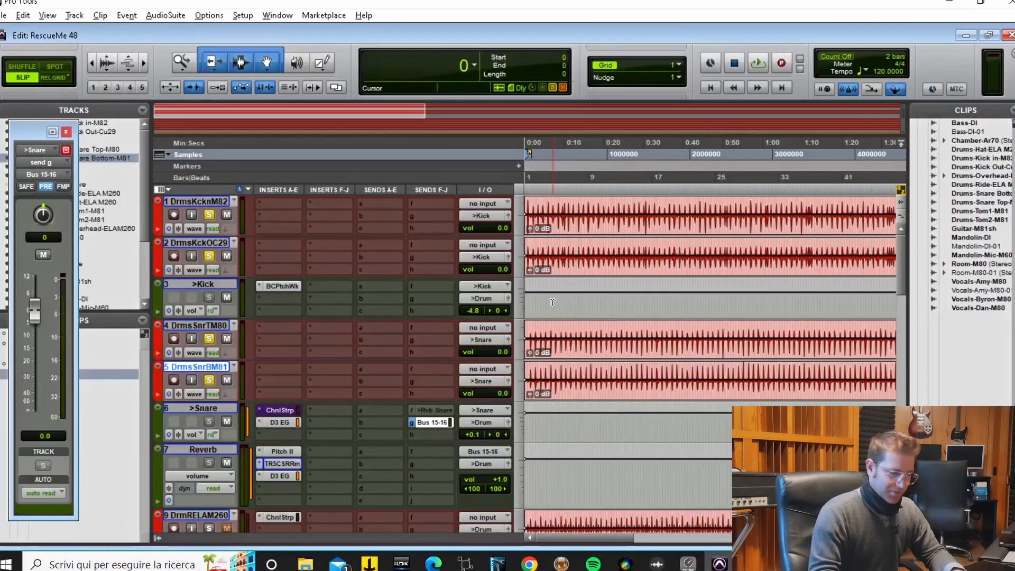
key(space)
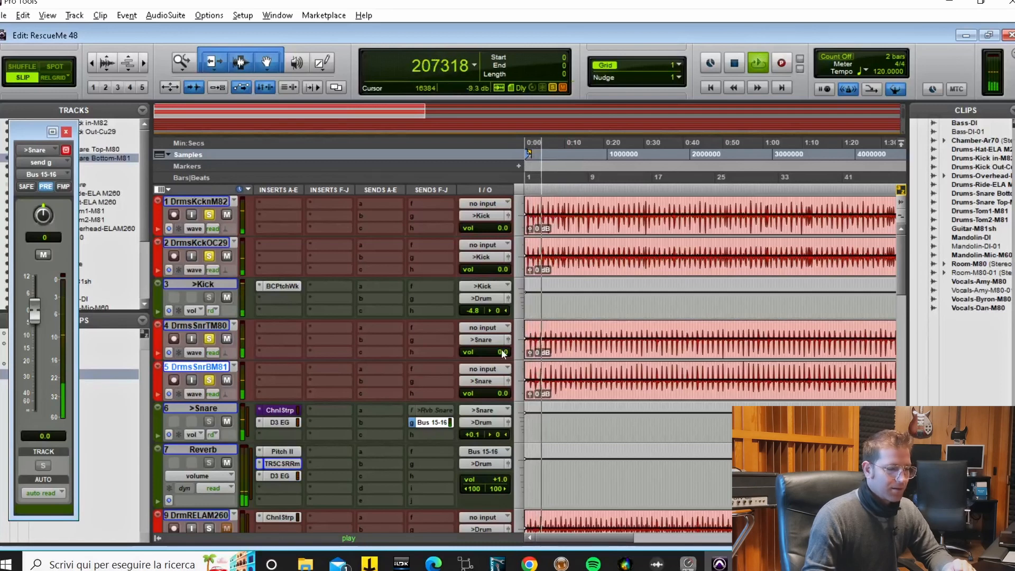
key(space)
Reopen Pitch II on the Reverb track, audition a coarse shift of -7 semitones and settle on -4 semitones
click(275, 451)
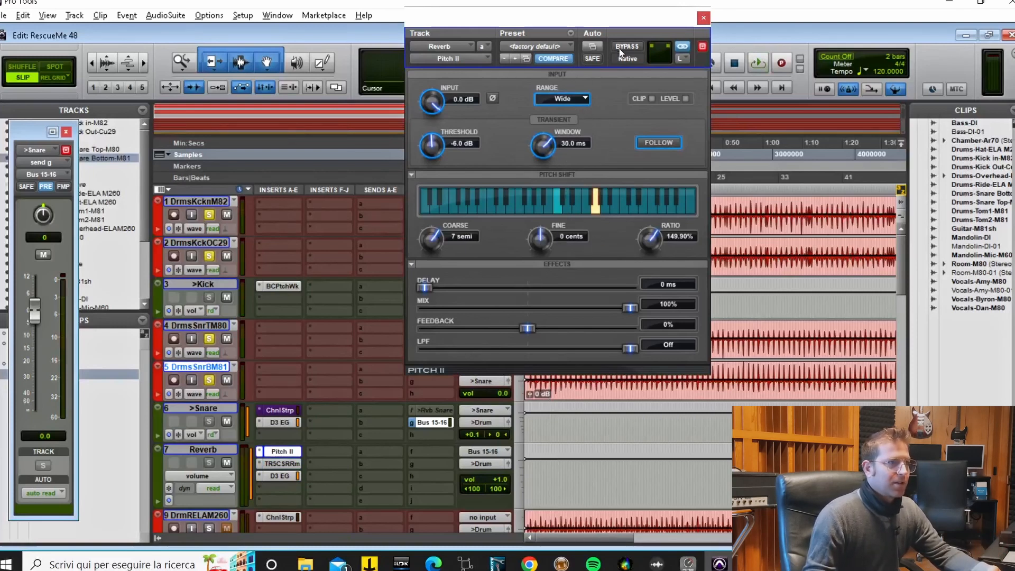
drag(658, 24, 698, 37)
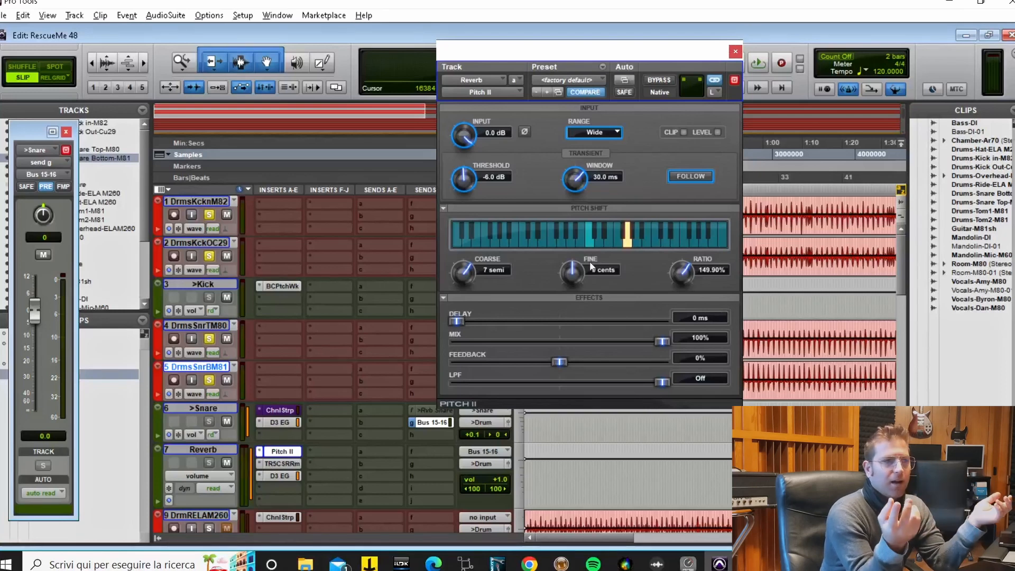
click(553, 246)
key(space)
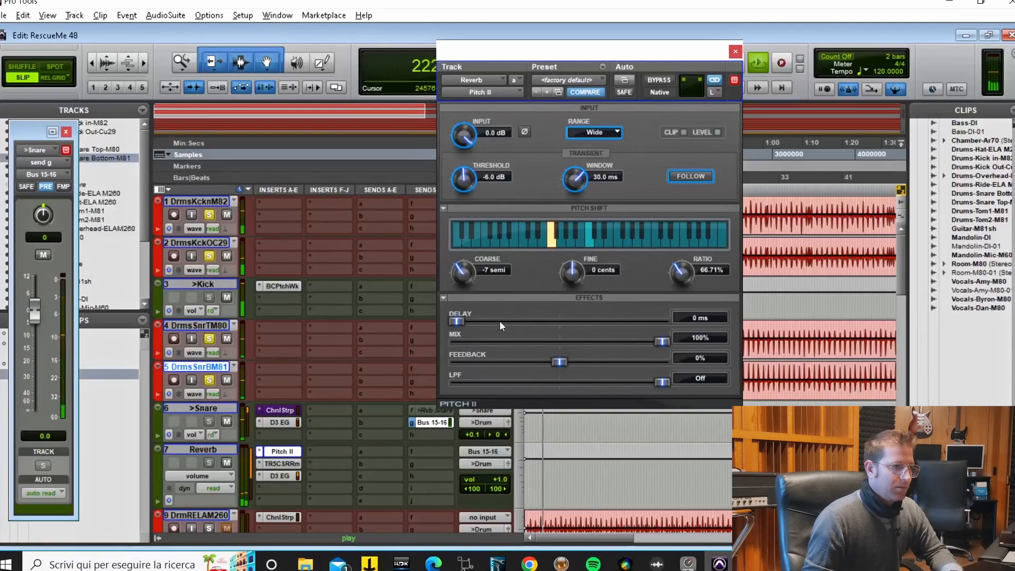
drag(462, 273, 464, 266)
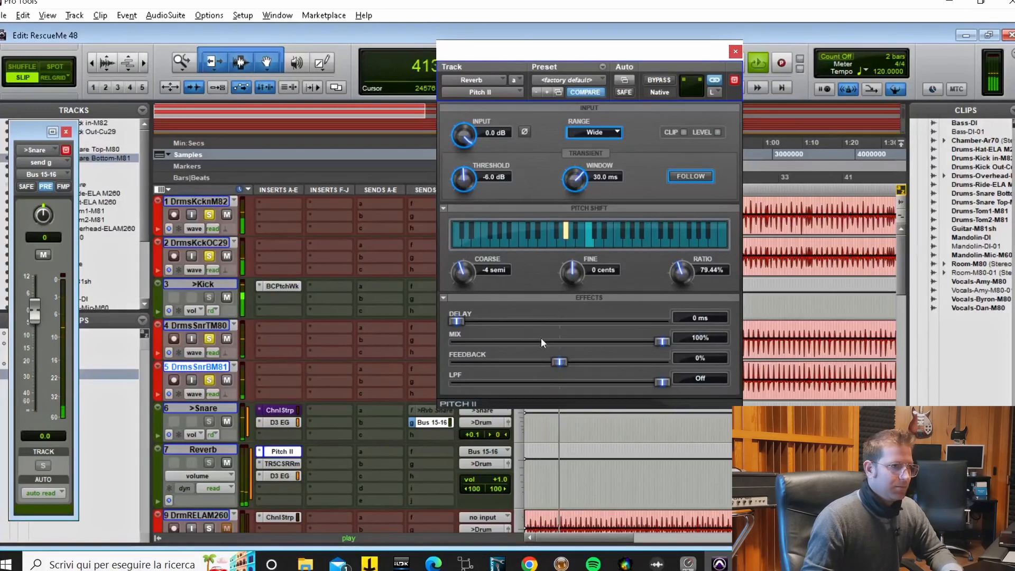
Try Pitch II's feedback at 83%, reduce it to about -26% and close the plug-in
drag(563, 362, 646, 361)
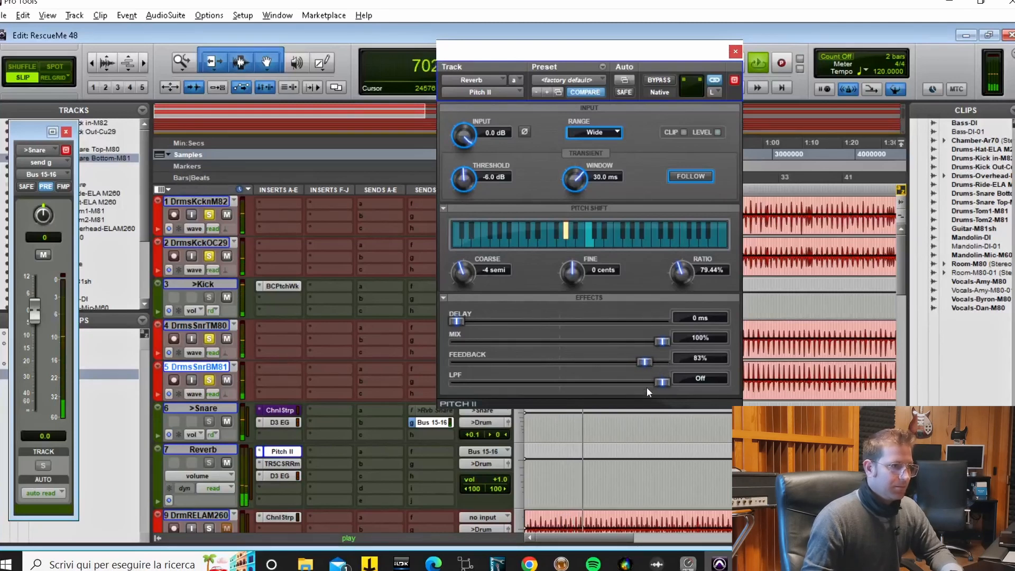
mouse_move(455, 321)
mouse_down()
mouse_move(492, 318)
mouse_move(453, 321)
mouse_up()
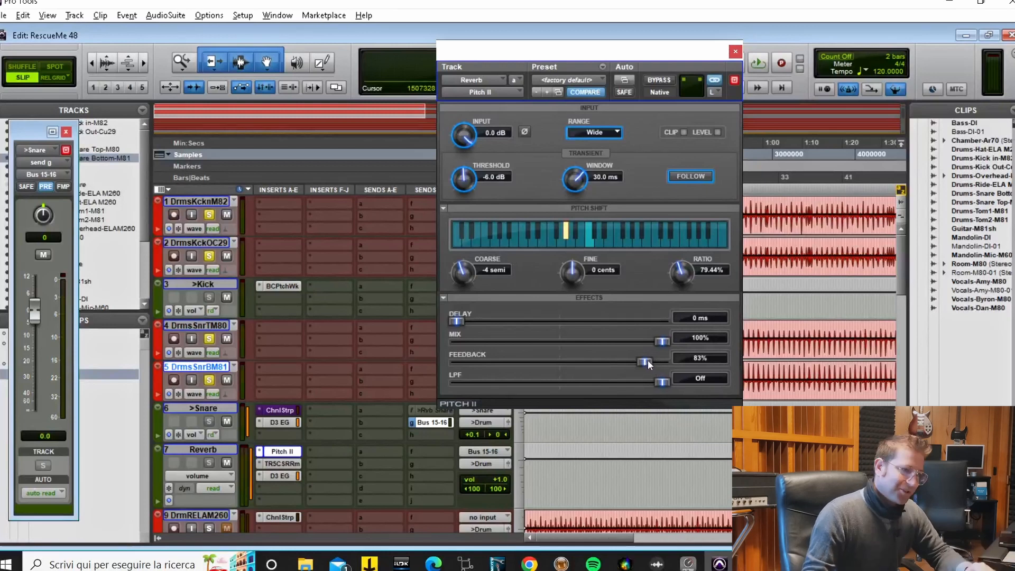
drag(648, 360, 540, 369)
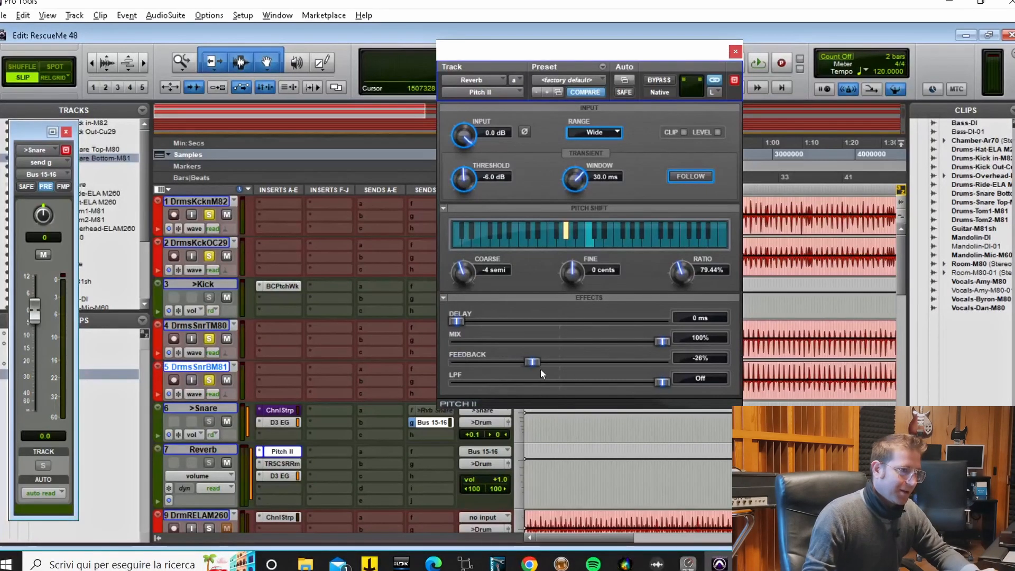
click(734, 52)
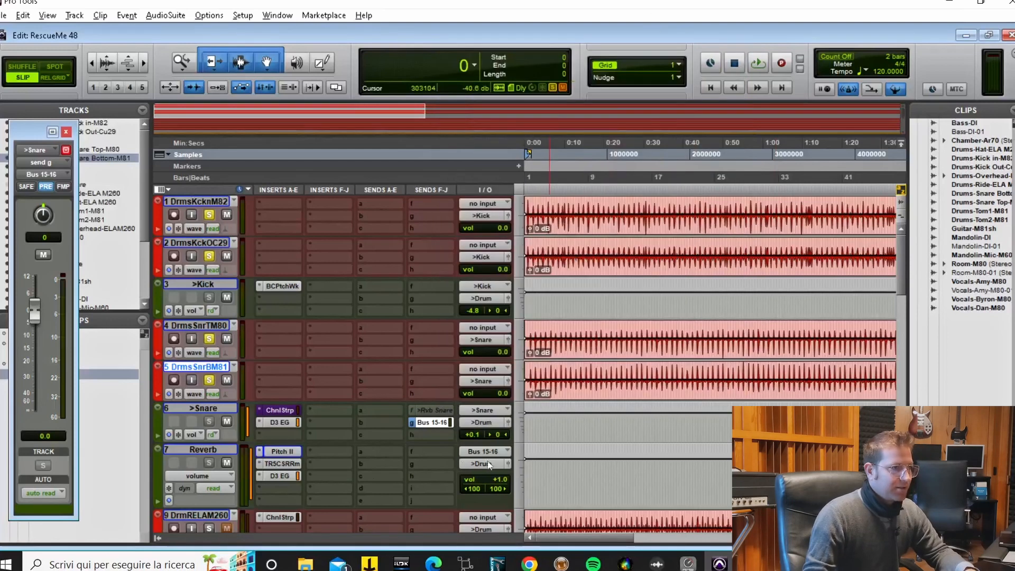
Review the Reverb track's Classik Room settings and the gate's key input bus and side-chain setup
click(284, 463)
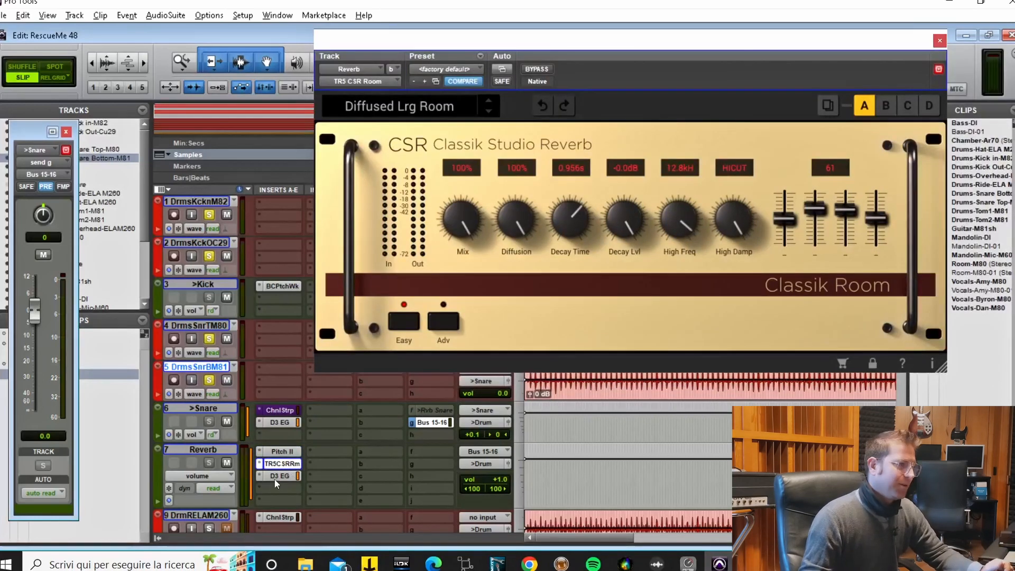
click(280, 476)
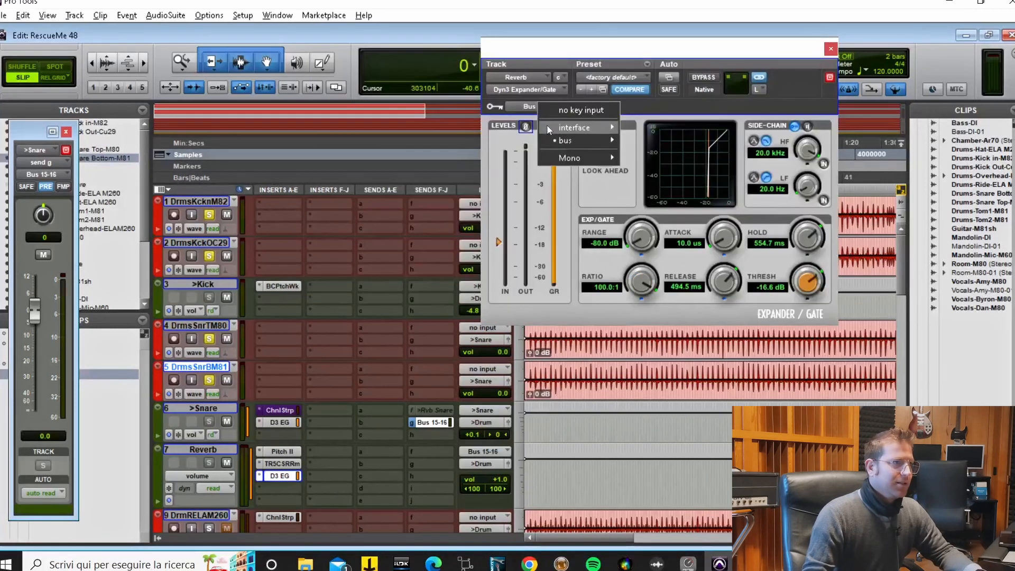
mouse_move(556, 141)
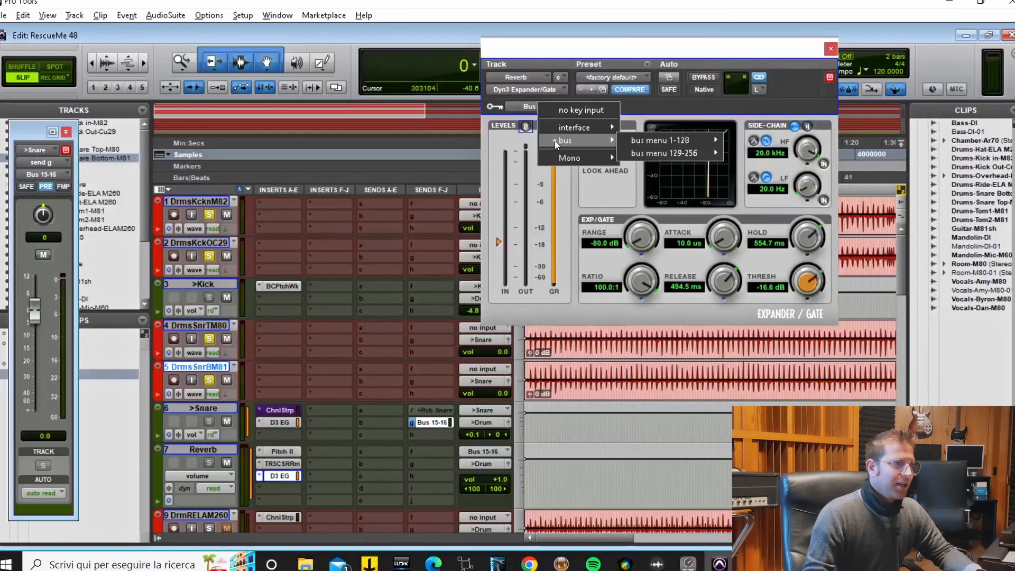
mouse_move(661, 140)
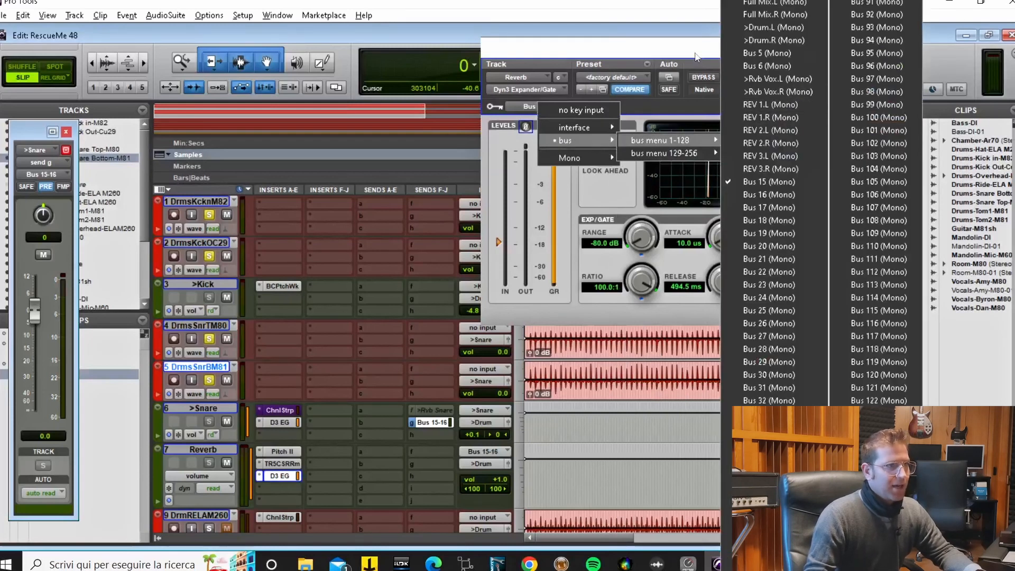
click(791, 126)
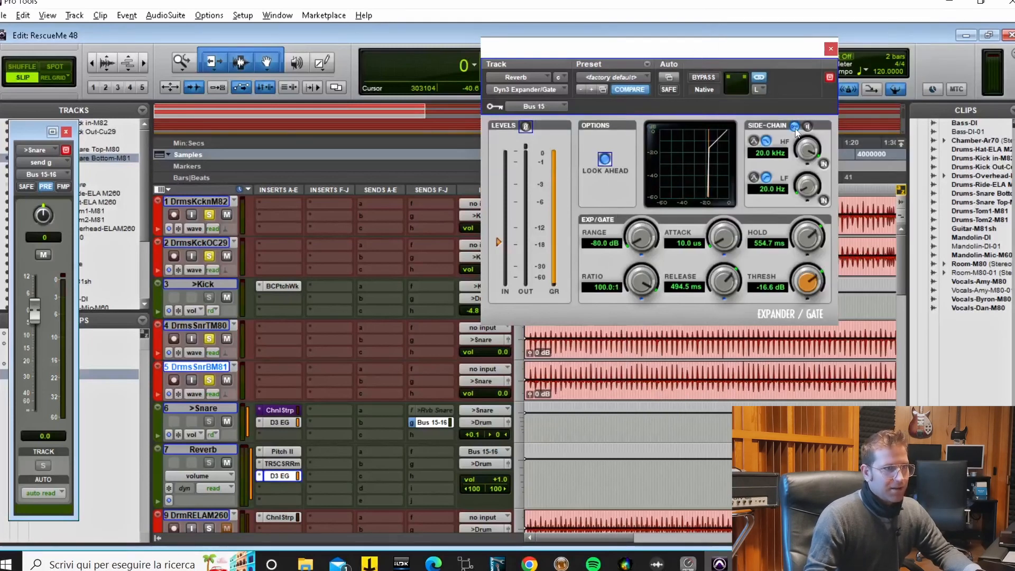